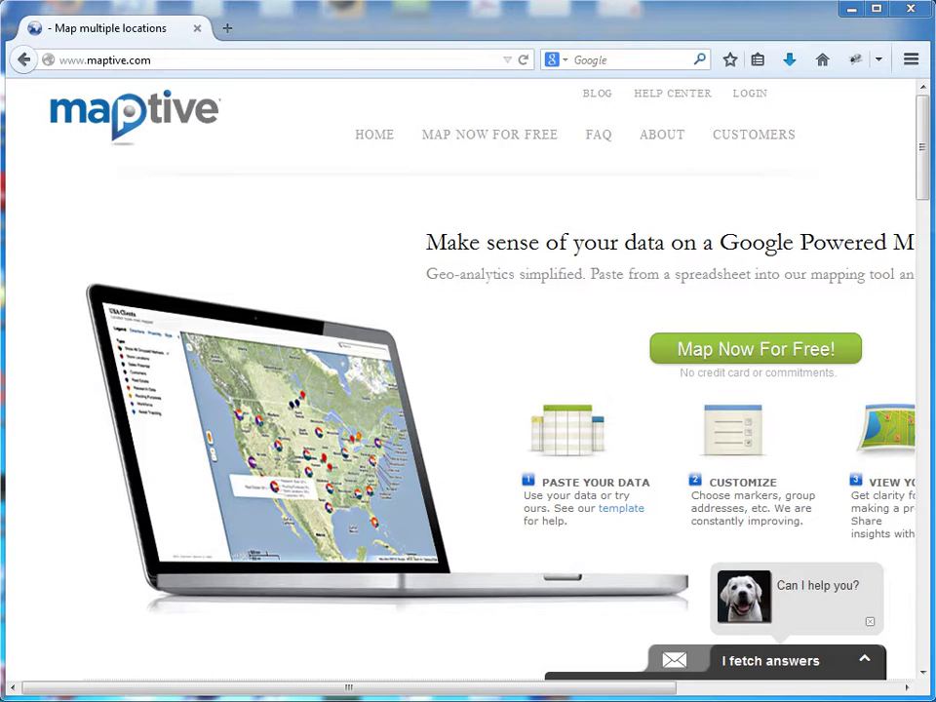
Step: Open the Enterprise Login page from the LOGIN link on maptive.com
{"action": "left_click", "coordinate": [749, 98]}
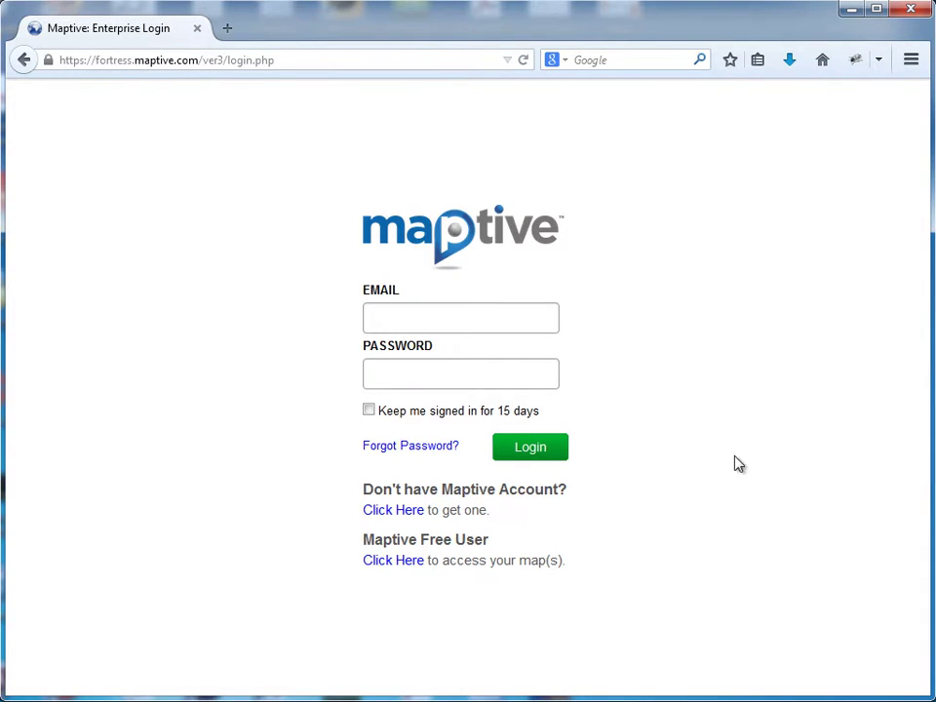
Step: Open the free-trial sign-up form and enter the user's first name, last name, e-mail and company
{"action": "left_click", "coordinate": [387, 516]}
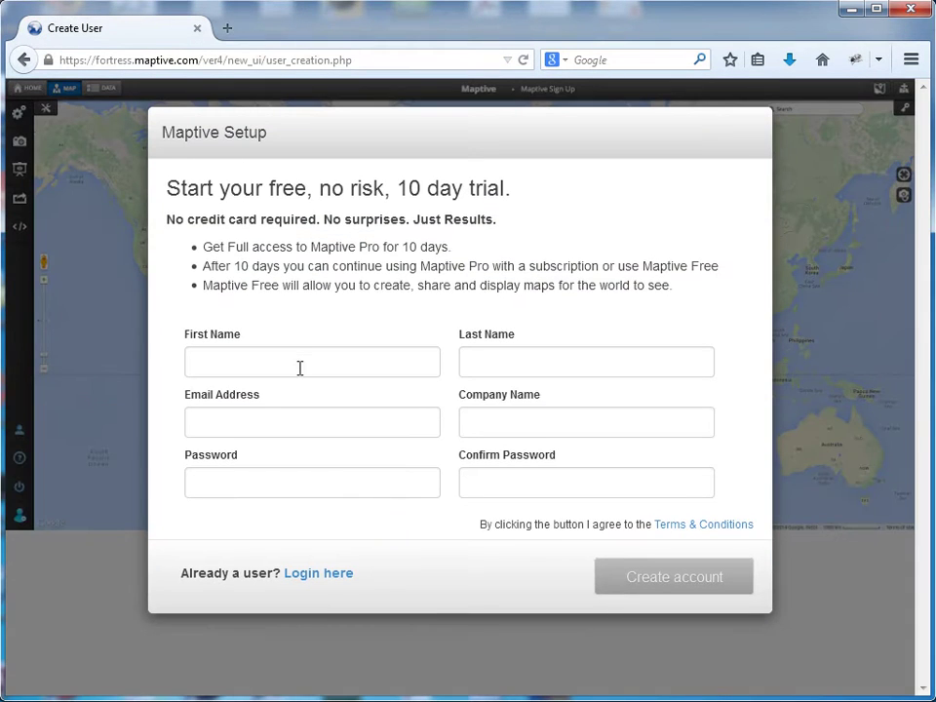
{"action": "left_click", "coordinate": [299, 360]}
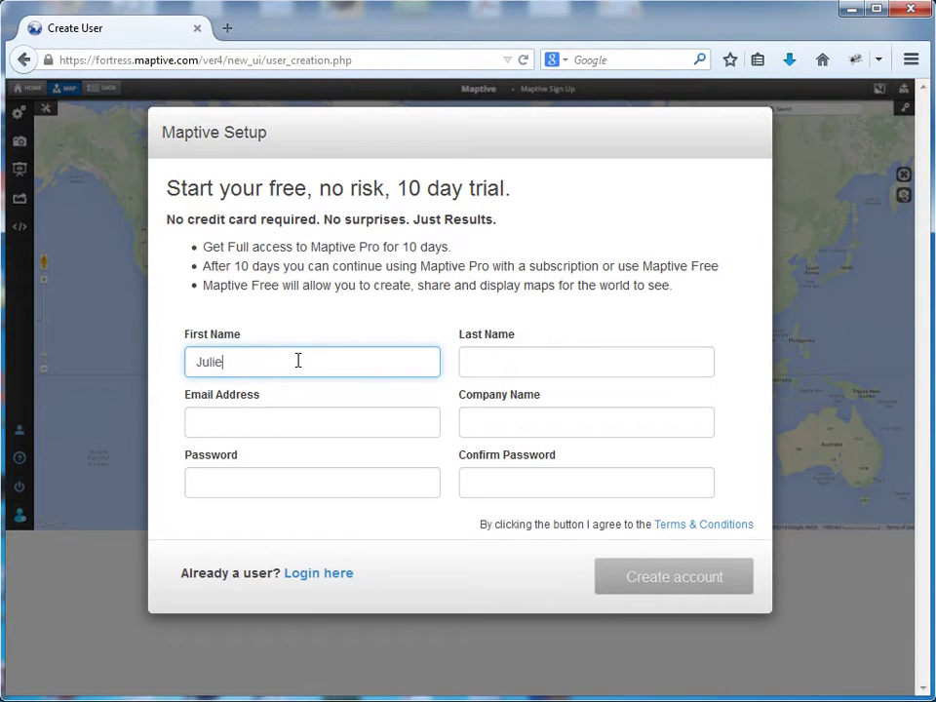
{"action": "key", "text": "Tab"}
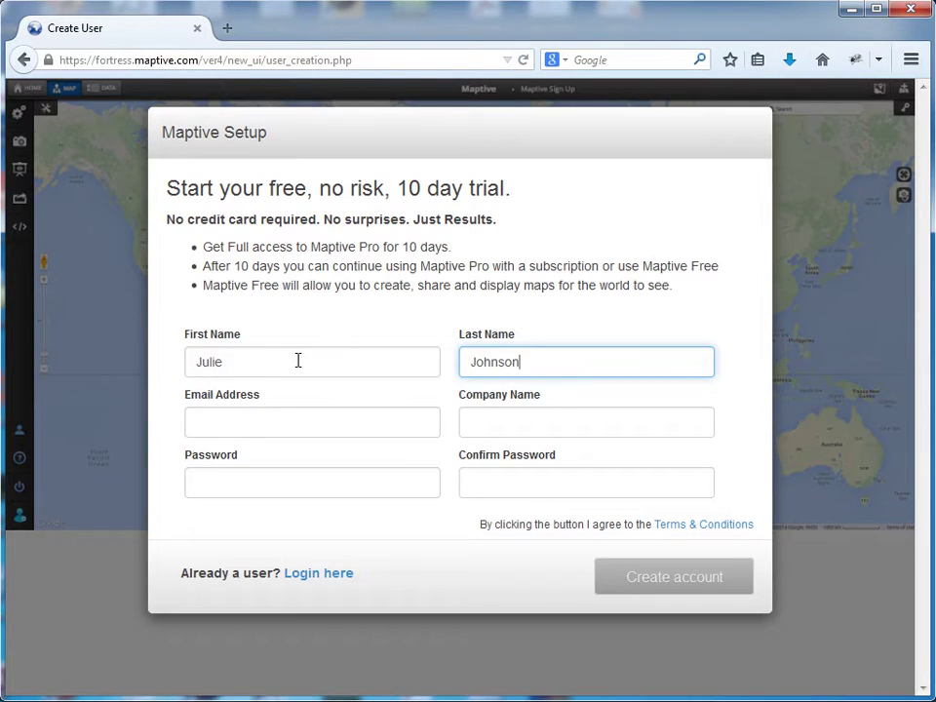
{"action": "key", "text": "Tab"}
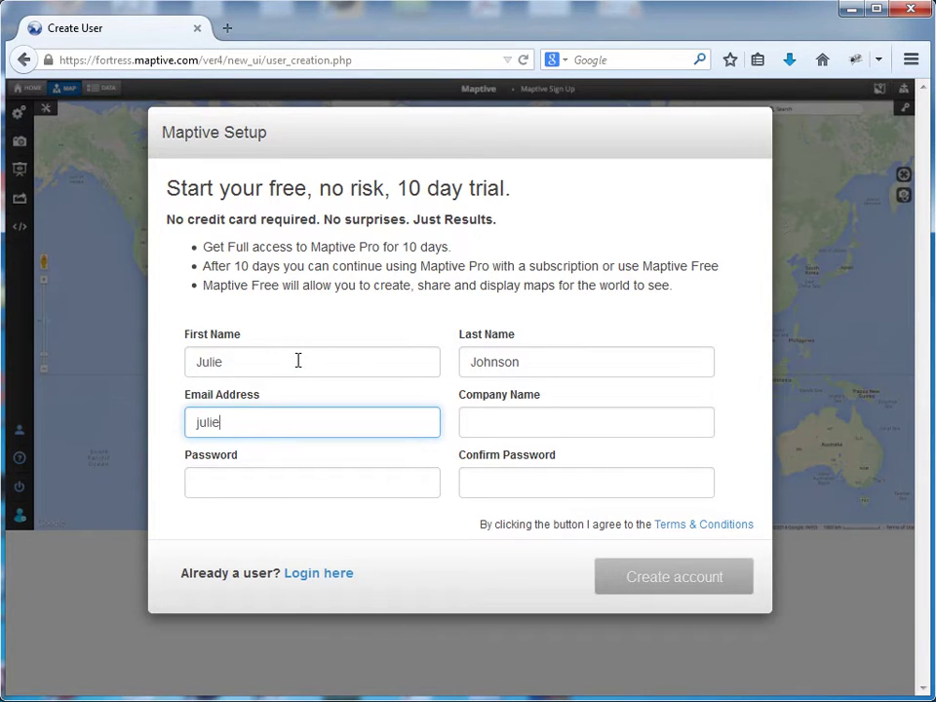
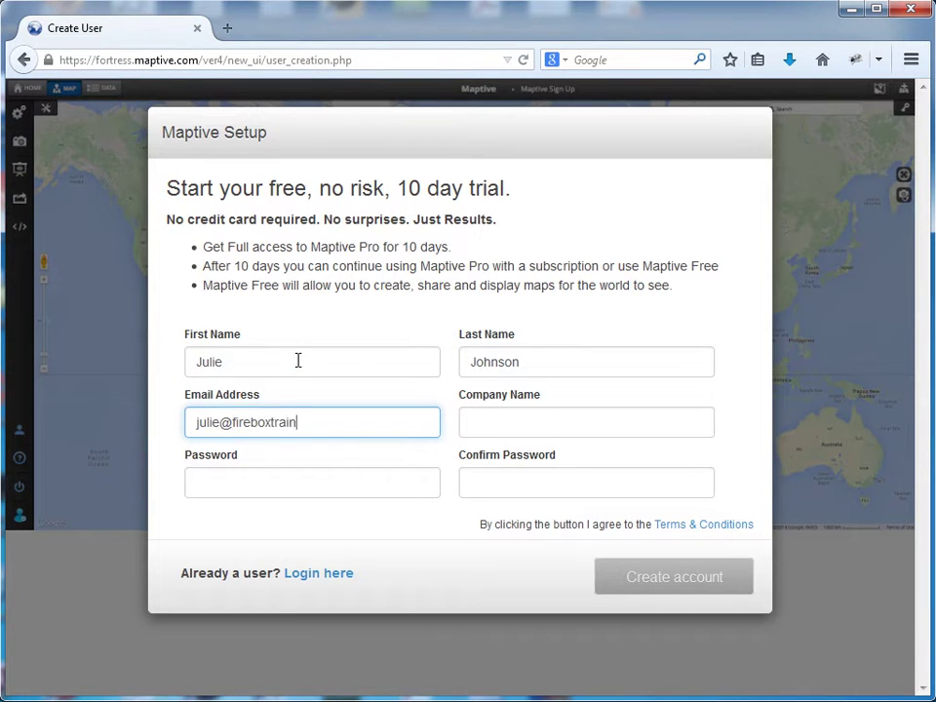
{"action": "type", "text": ".com"}
{"action": "key", "text": "Tab"}
{"action": "type", "text": "Firebox"}
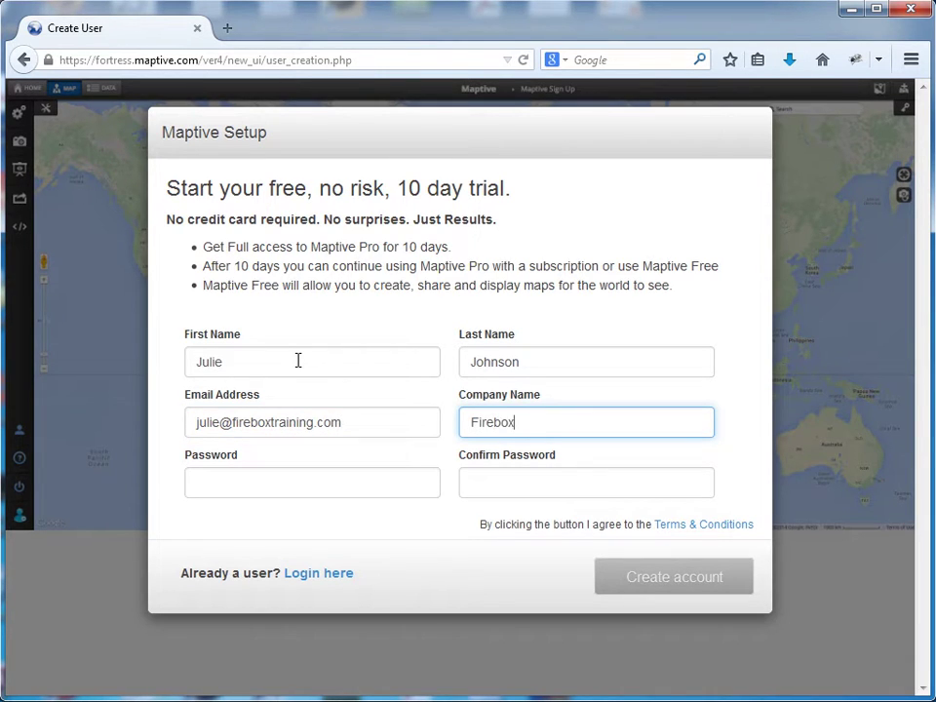
{"action": "type", "text": " Training"}
Step: Enter the account password and type it again to confirm it
{"action": "left_click", "coordinate": [308, 489]}
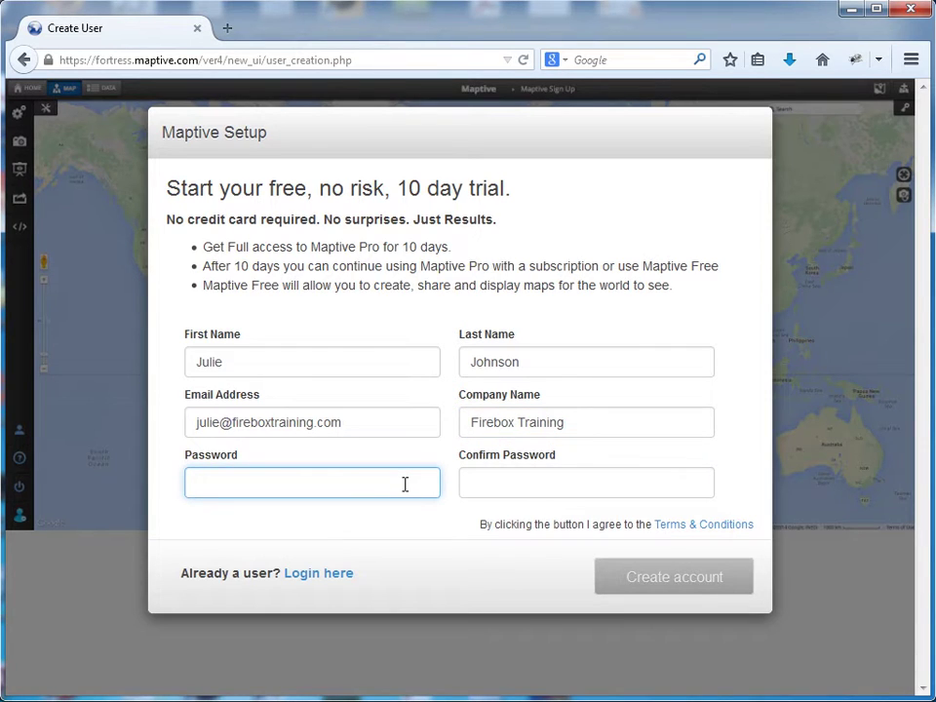
{"action": "type", "text": "••••••••••"}
{"action": "key", "text": "Tab"}
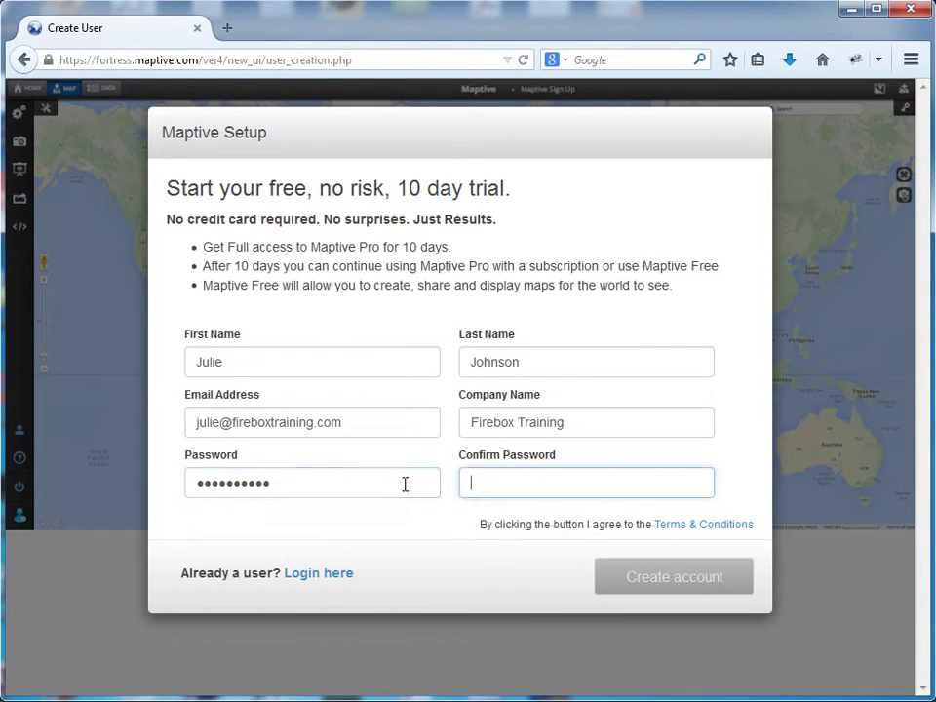
{"action": "type", "text": "••••••••••"}
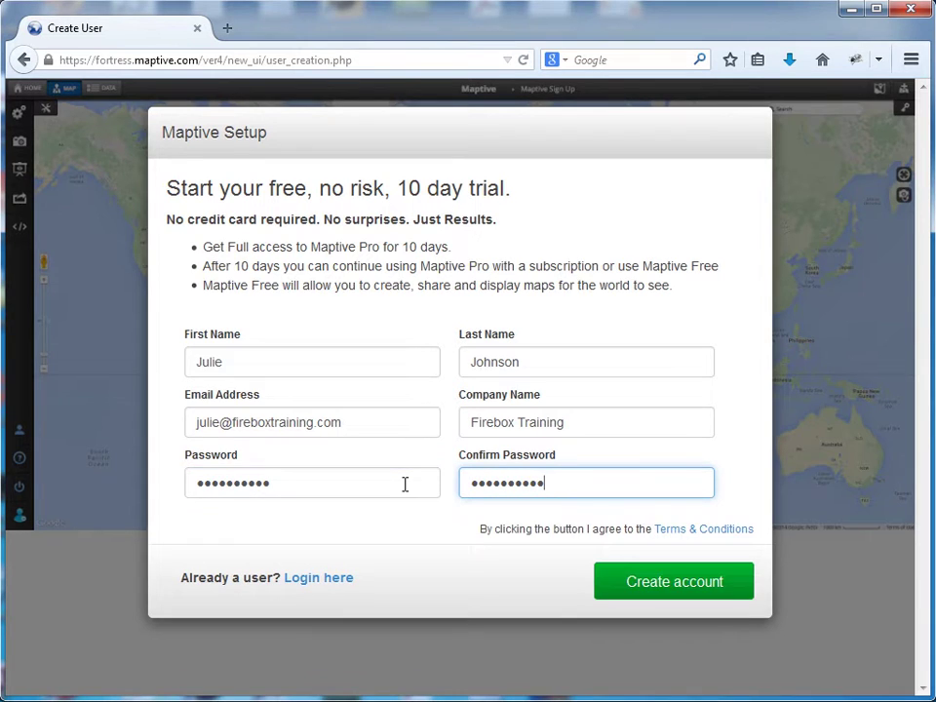
Step: Create the trial account, browse the empty Home, Map and Data views, and begin a first map
{"action": "left_click", "coordinate": [634, 581]}
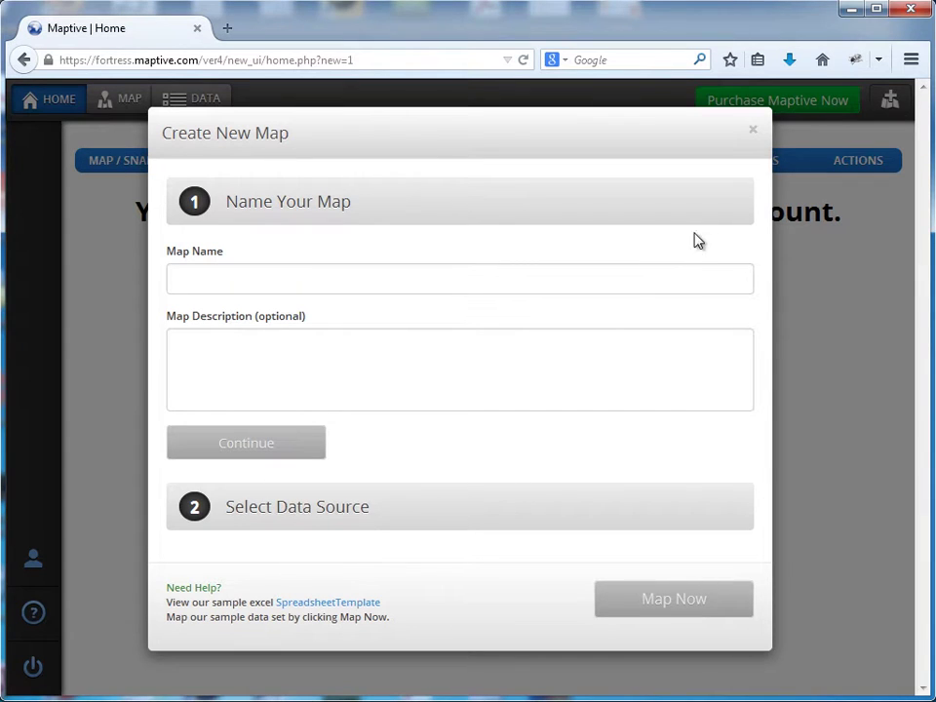
{"action": "left_click", "coordinate": [753, 134]}
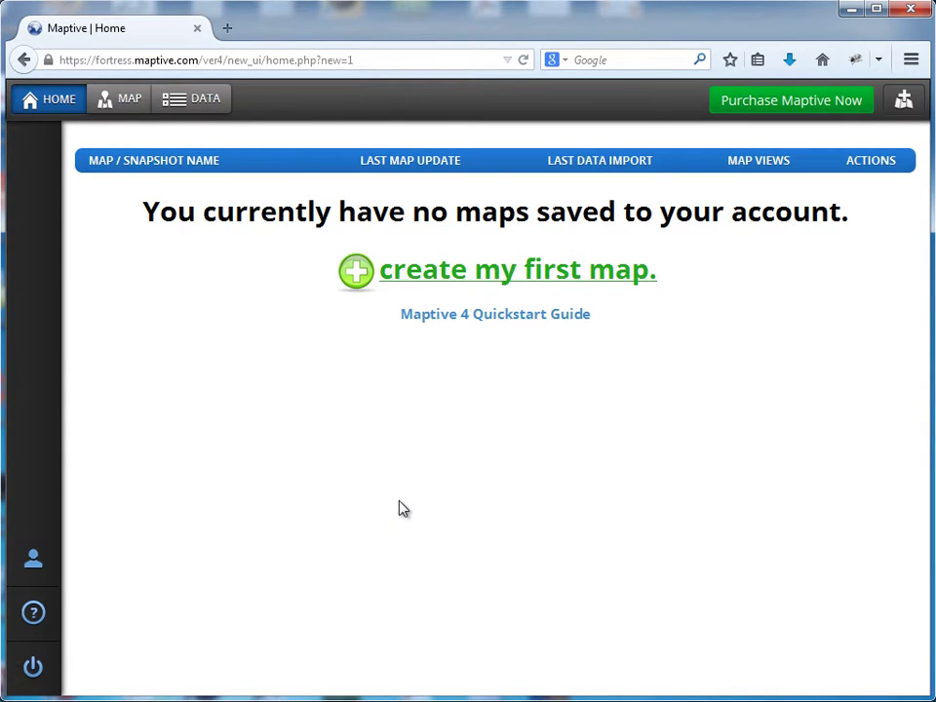
{"action": "left_click", "coordinate": [54, 103]}
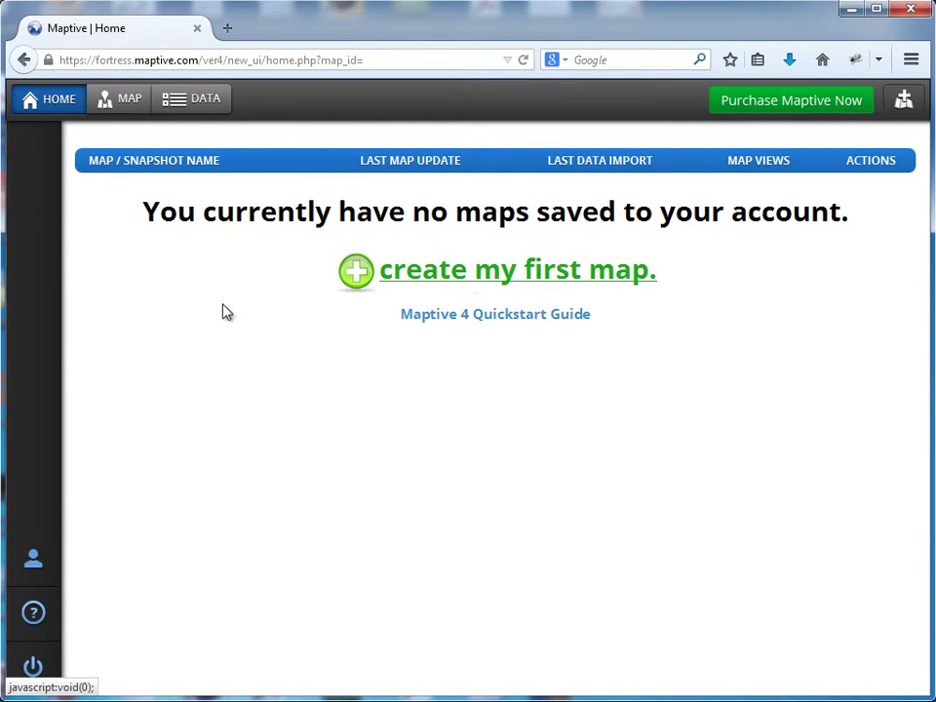
{"action": "left_click", "coordinate": [119, 103]}
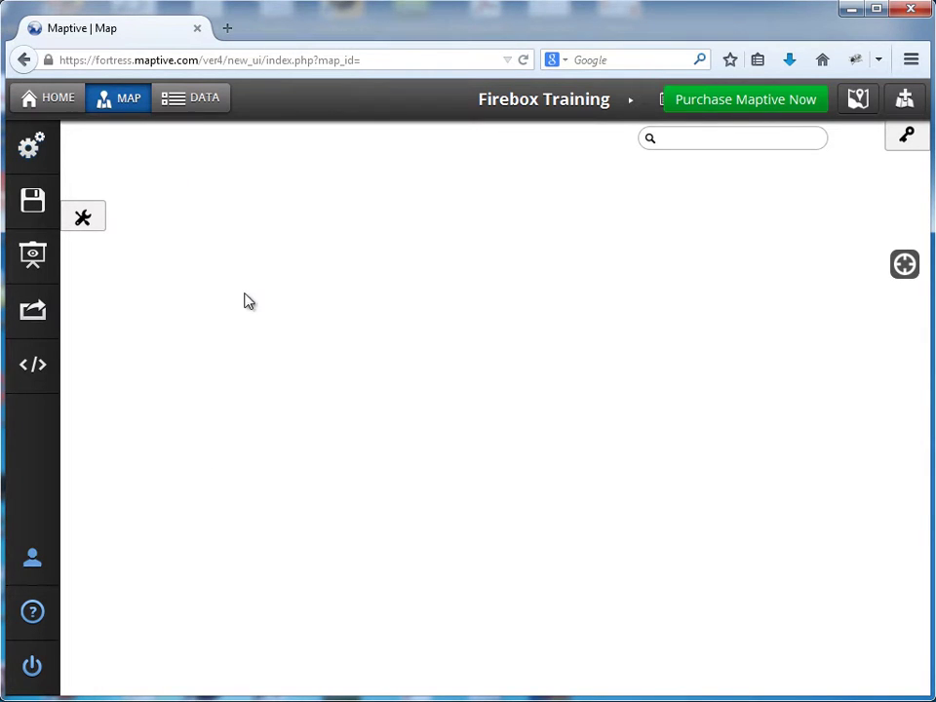
{"action": "left_click", "coordinate": [188, 99]}
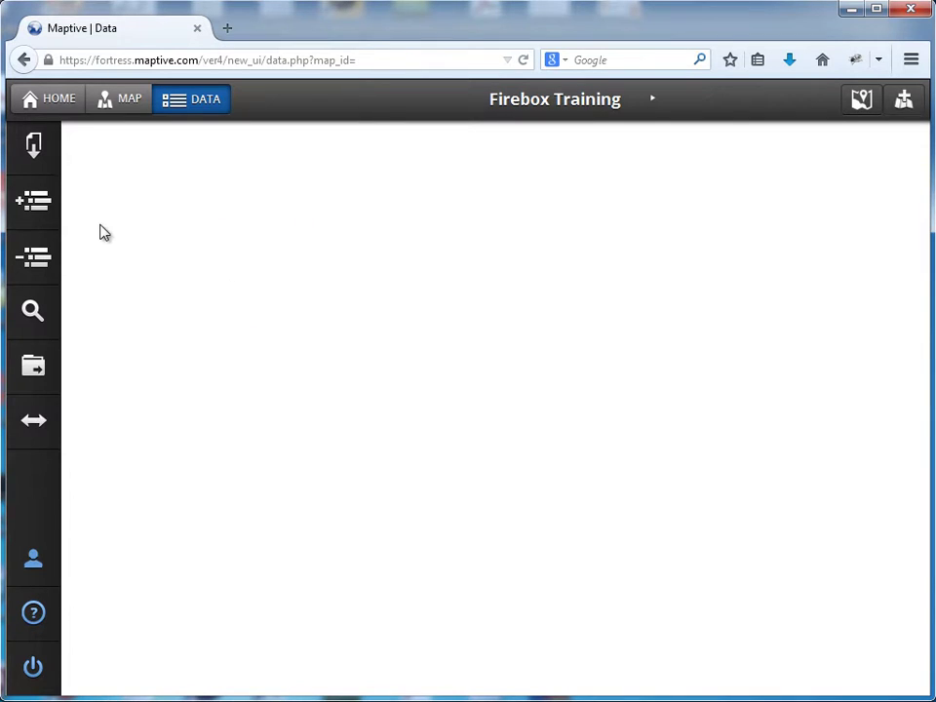
{"action": "left_click", "coordinate": [55, 101]}
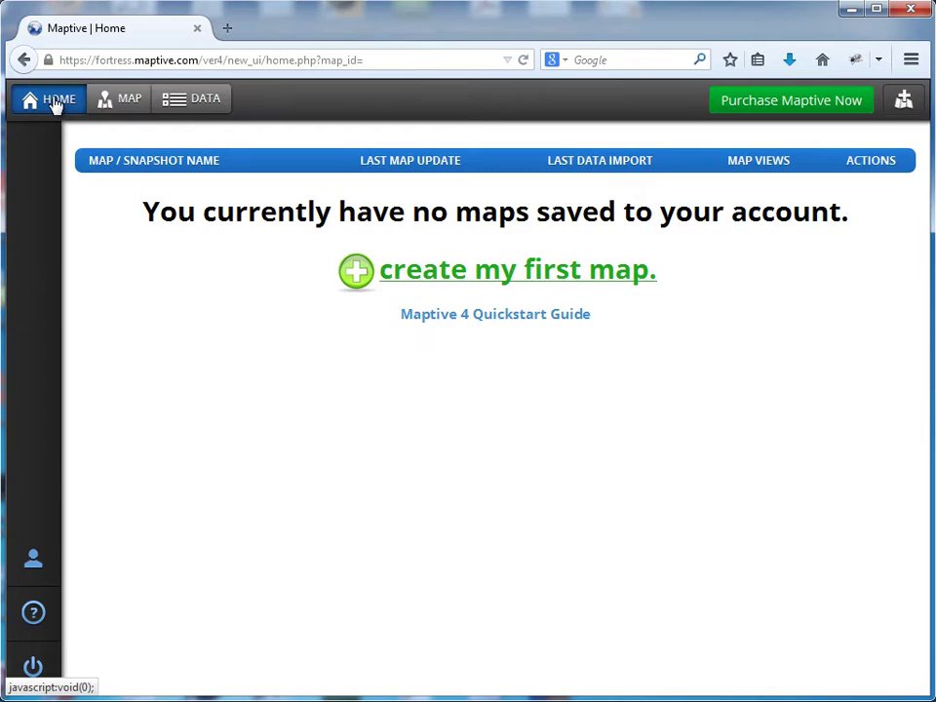
{"action": "left_click", "coordinate": [576, 281]}
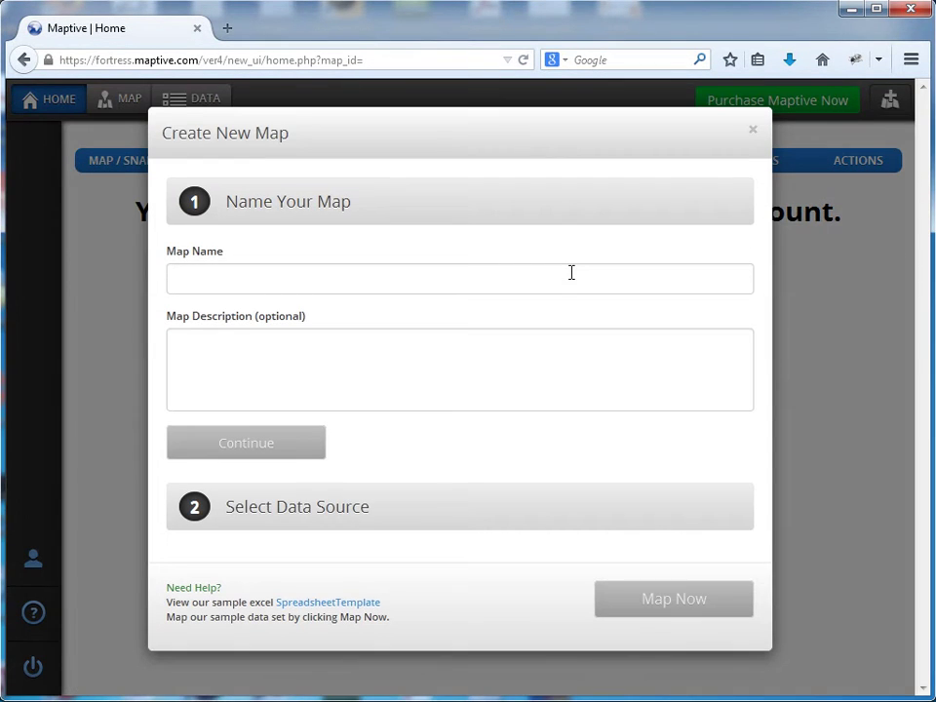
Step: Name the map 'My Test Map' with description 'This is my test map.' and continue
{"action": "left_click", "coordinate": [321, 284]}
{"action": "type", "text": "My"}
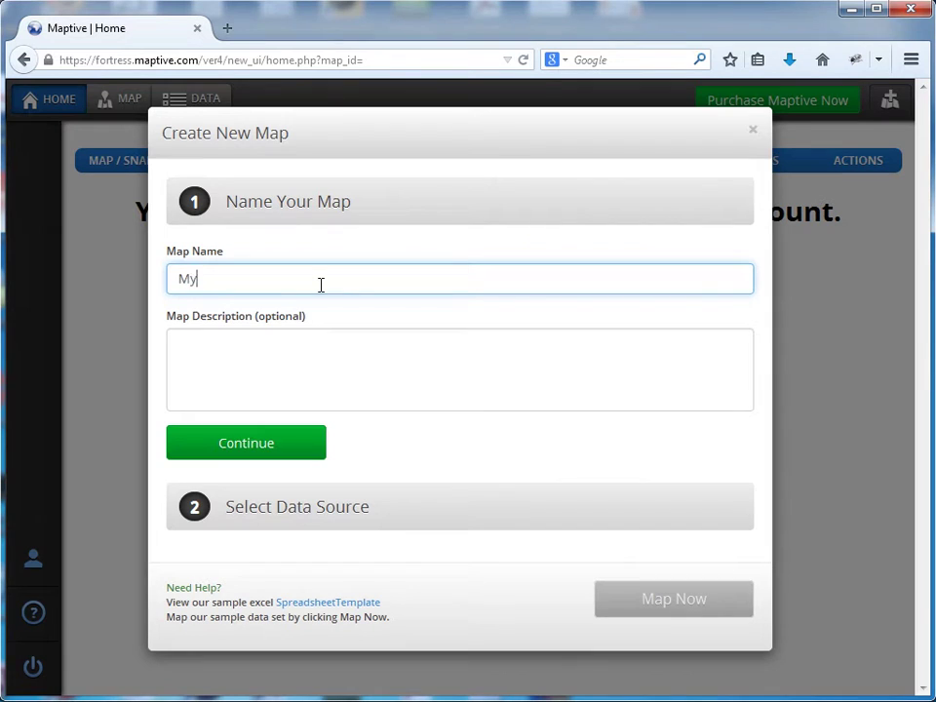
{"action": "type", "text": " Test Map"}
{"action": "type", "text": "Th"}
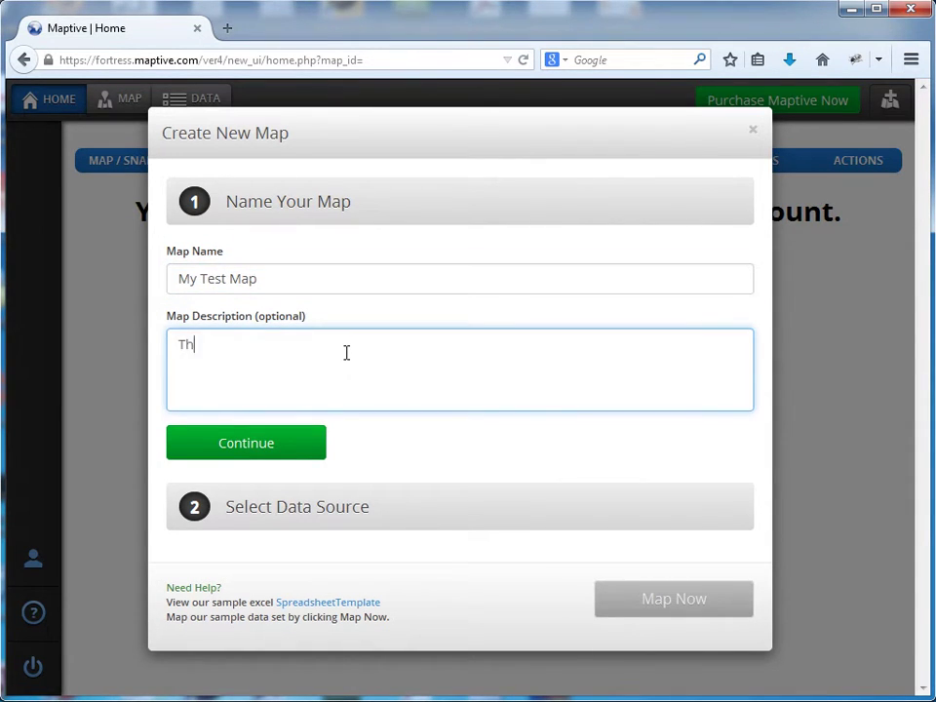
{"action": "type", "text": "is is my test map."}
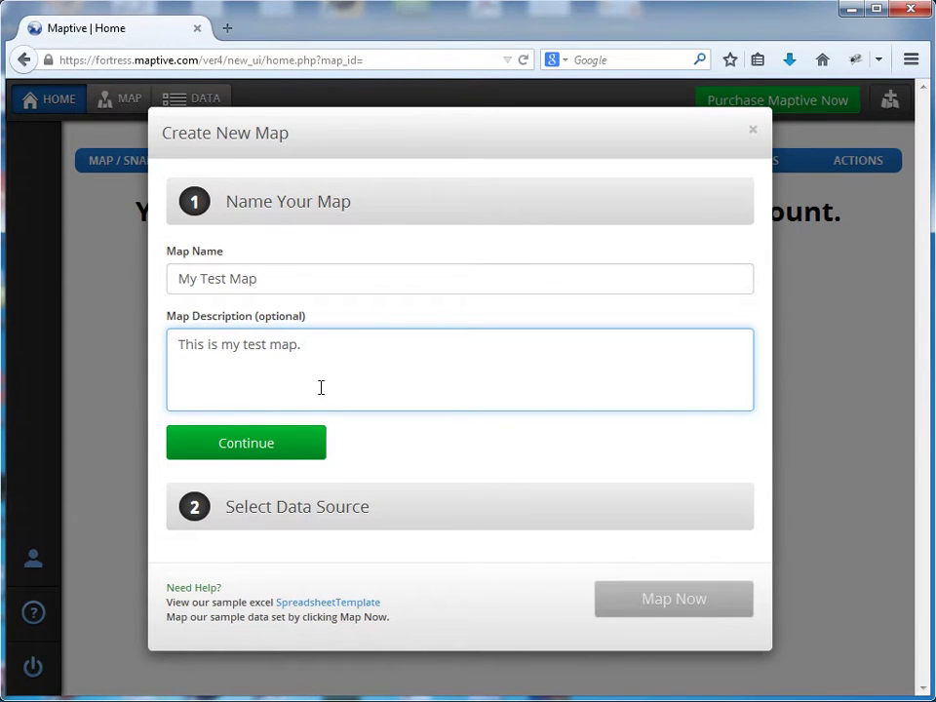
{"action": "left_click", "coordinate": [246, 445]}
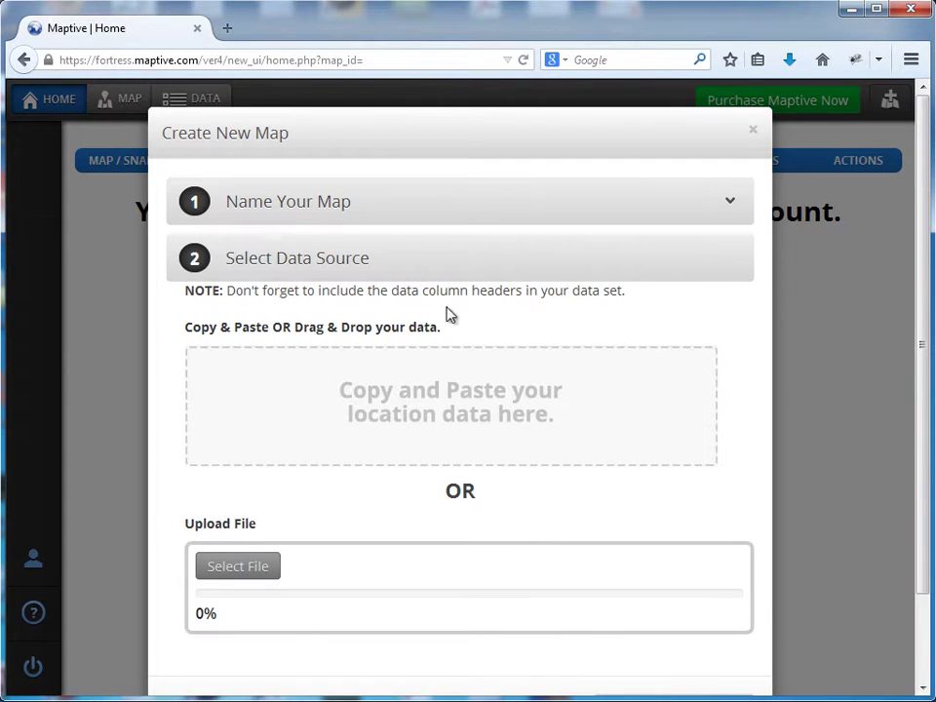
{"action": "mouse_move", "coordinate": [433, 395]}
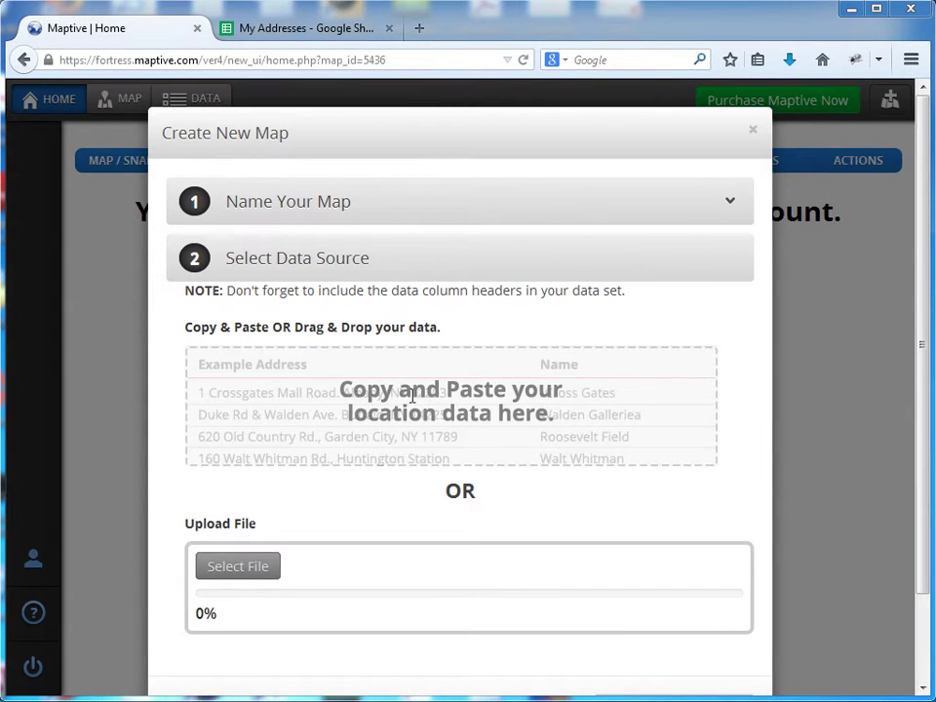
Step: Switch to the My Addresses spreadsheet and inspect the first row's name, address and zip cells
{"action": "left_click", "coordinate": [348, 34]}
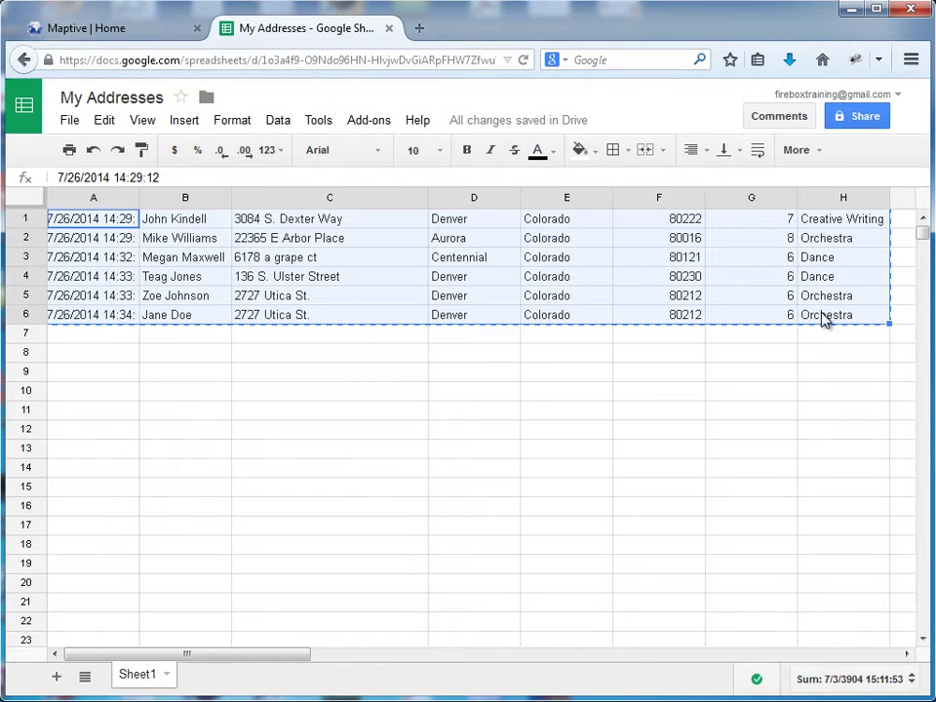
{"action": "left_click", "coordinate": [30, 218]}
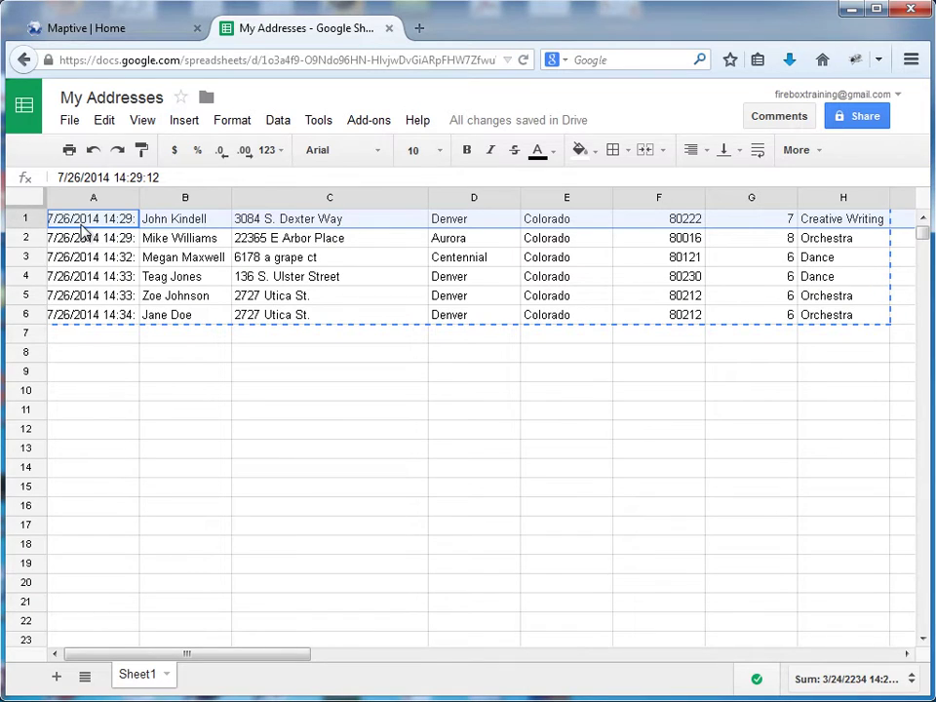
{"action": "left_click", "coordinate": [215, 218]}
{"action": "left_click", "coordinate": [332, 219]}
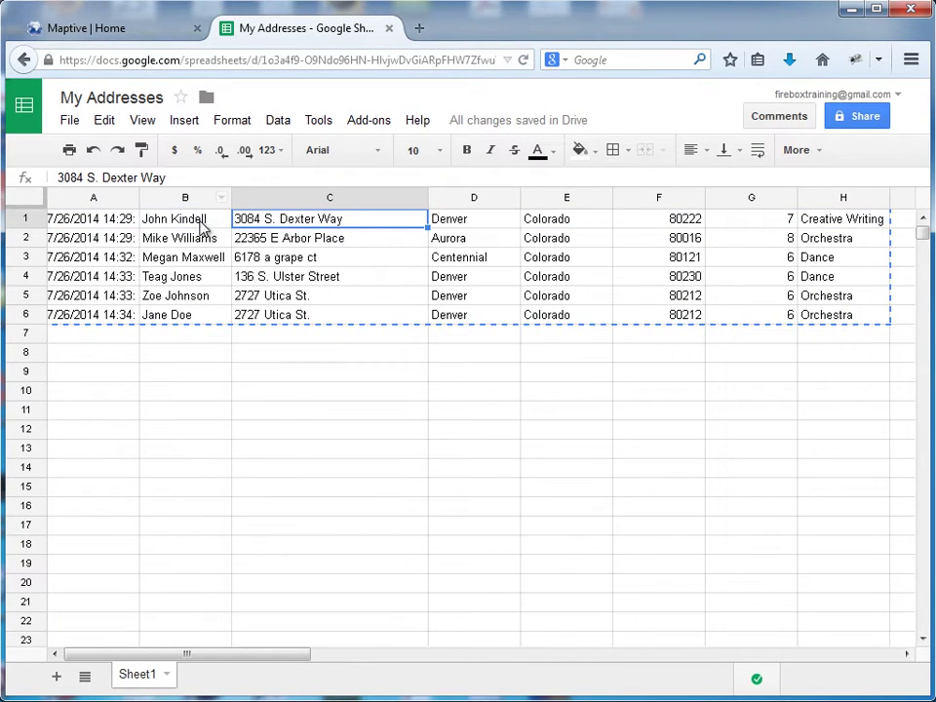
{"action": "left_click", "coordinate": [633, 223]}
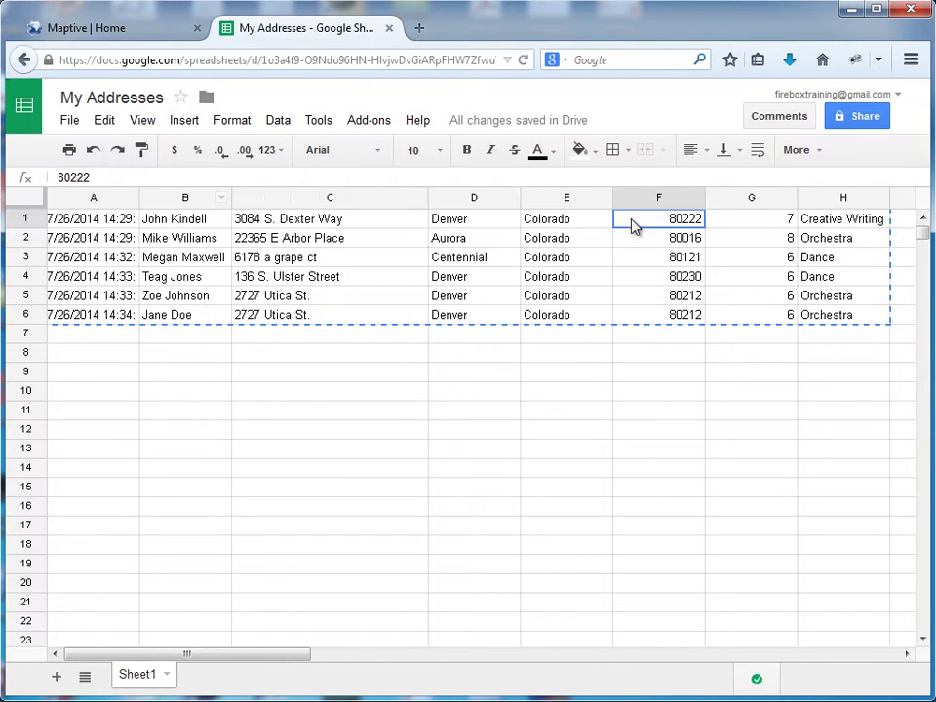
{"action": "left_click", "coordinate": [183, 223]}
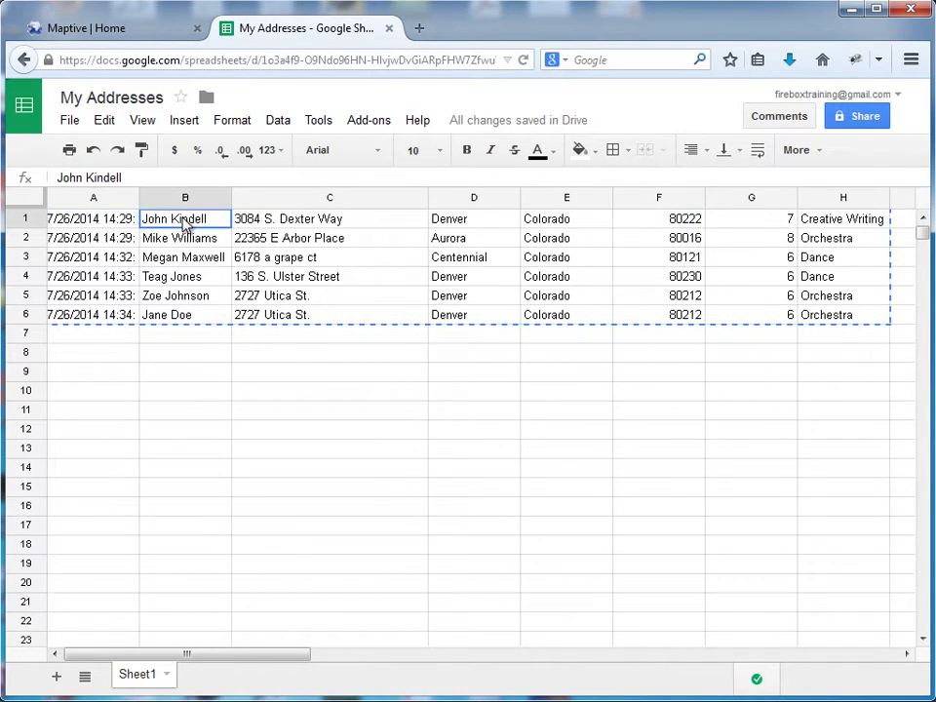
{"action": "left_click", "coordinate": [305, 224]}
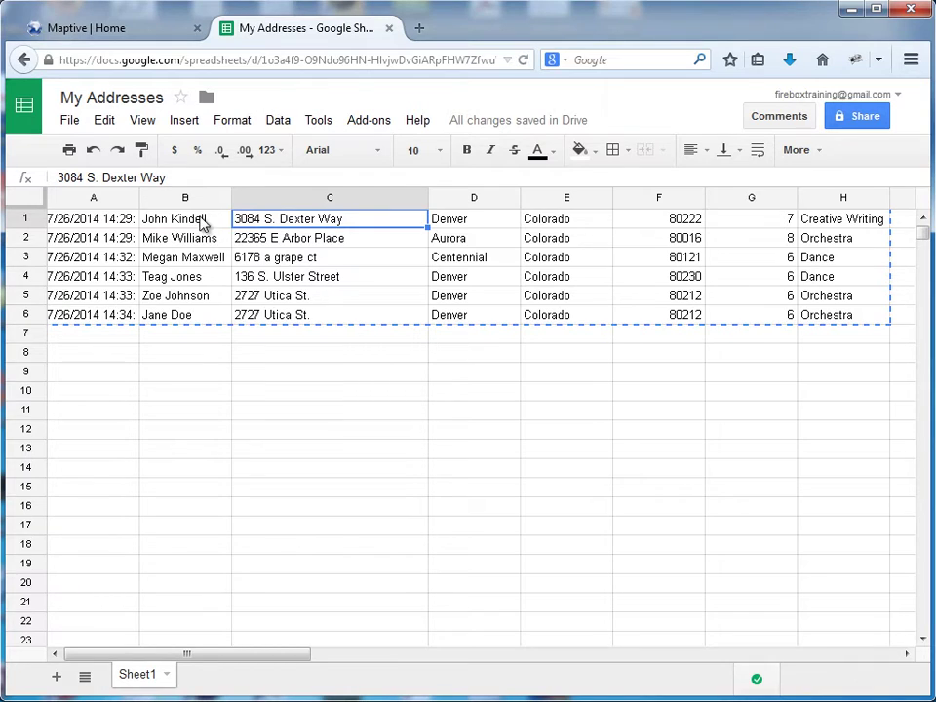
Step: Insert an empty row above the data and enter headers Timestamp and Student Name
{"action": "left_click", "coordinate": [26, 218]}
{"action": "right_click", "coordinate": [27, 220]}
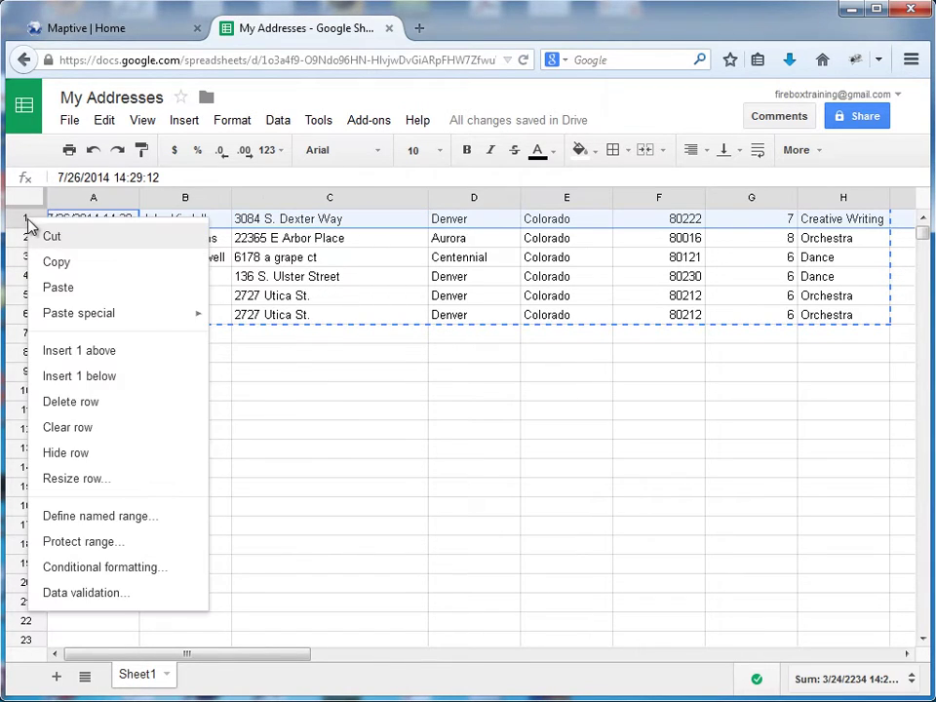
{"action": "left_click", "coordinate": [63, 357]}
{"action": "left_click", "coordinate": [90, 223]}
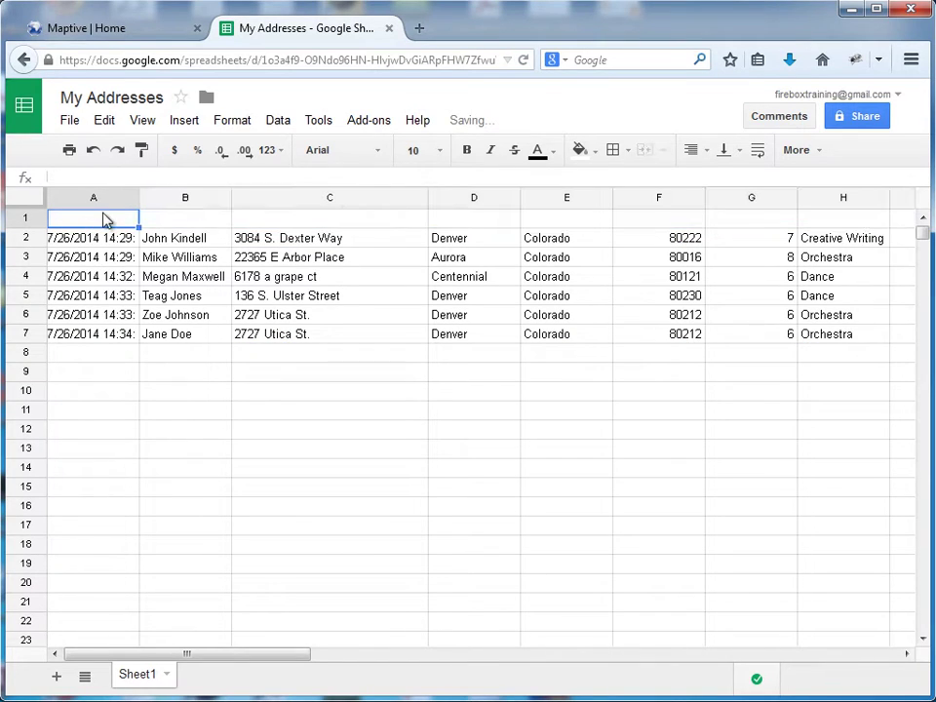
{"action": "type", "text": "Timestamp"}
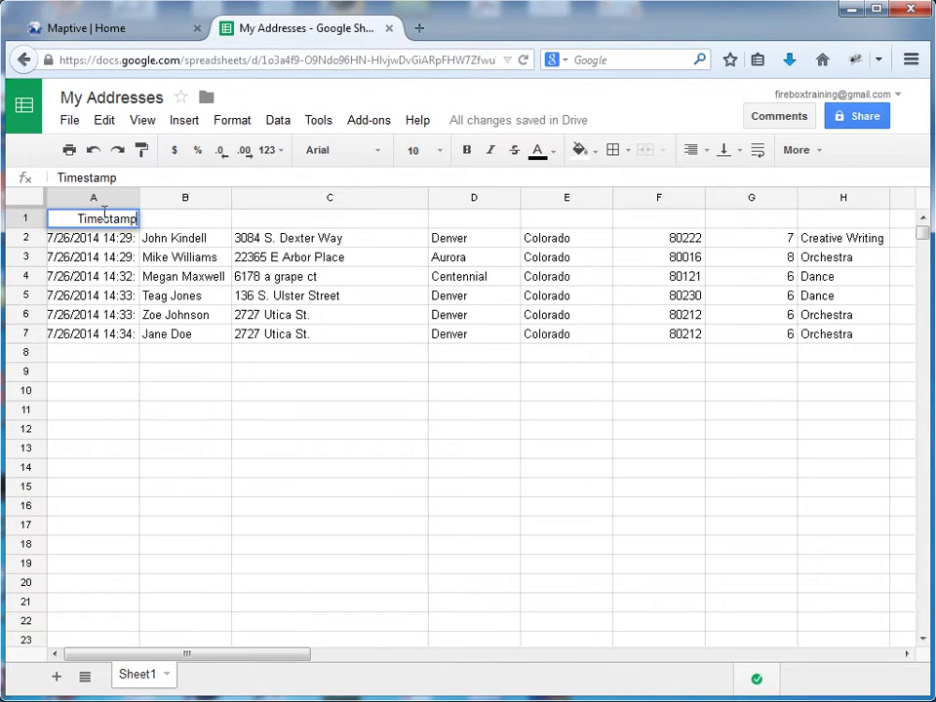
{"action": "left_click", "coordinate": [156, 224]}
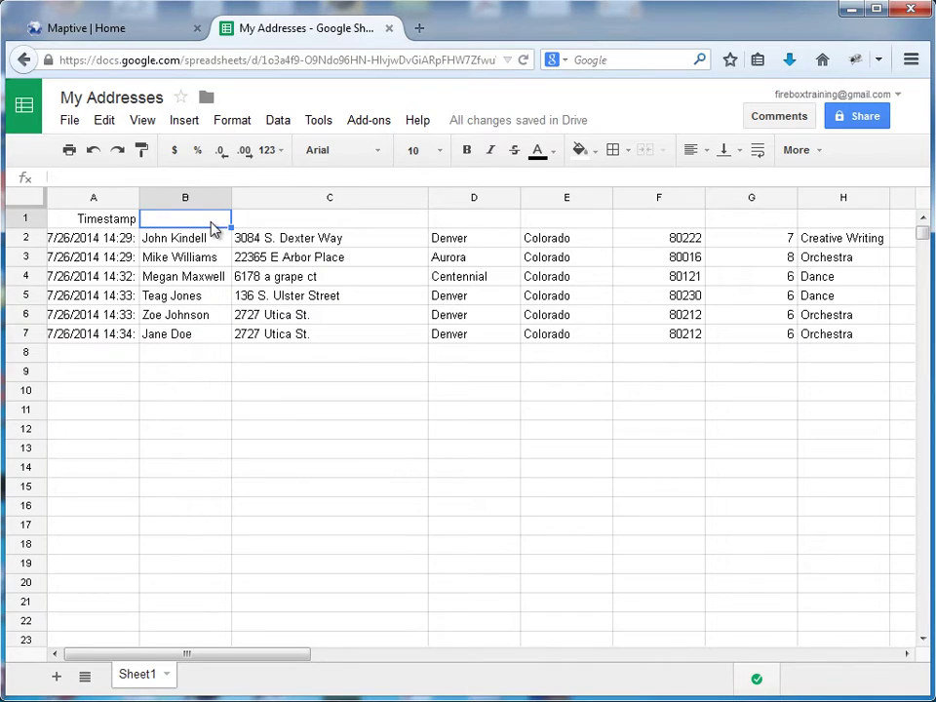
{"action": "type", "text": "Stu"}
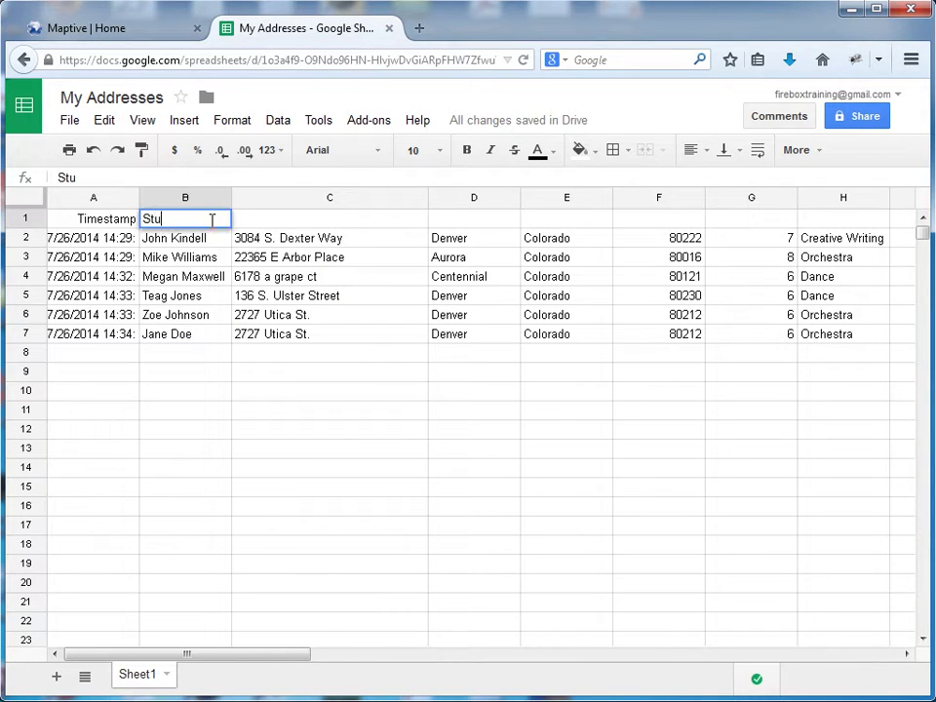
{"action": "type", "text": "dent Name"}
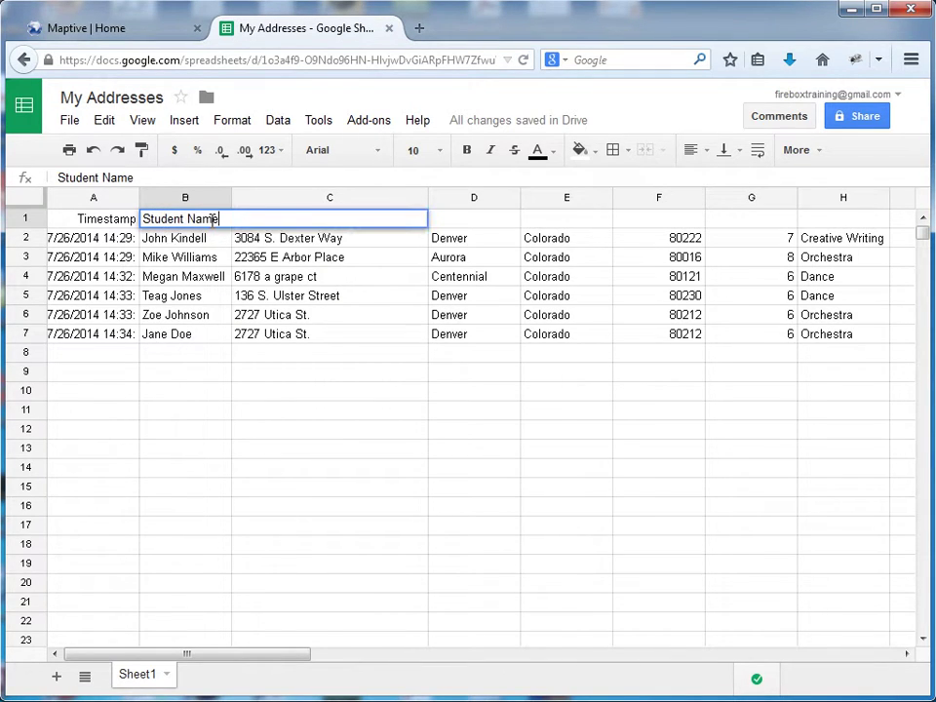
{"action": "left_click", "coordinate": [385, 295]}
Step: Enter 'Street Address' as the C1 header
{"action": "left_click", "coordinate": [382, 223]}
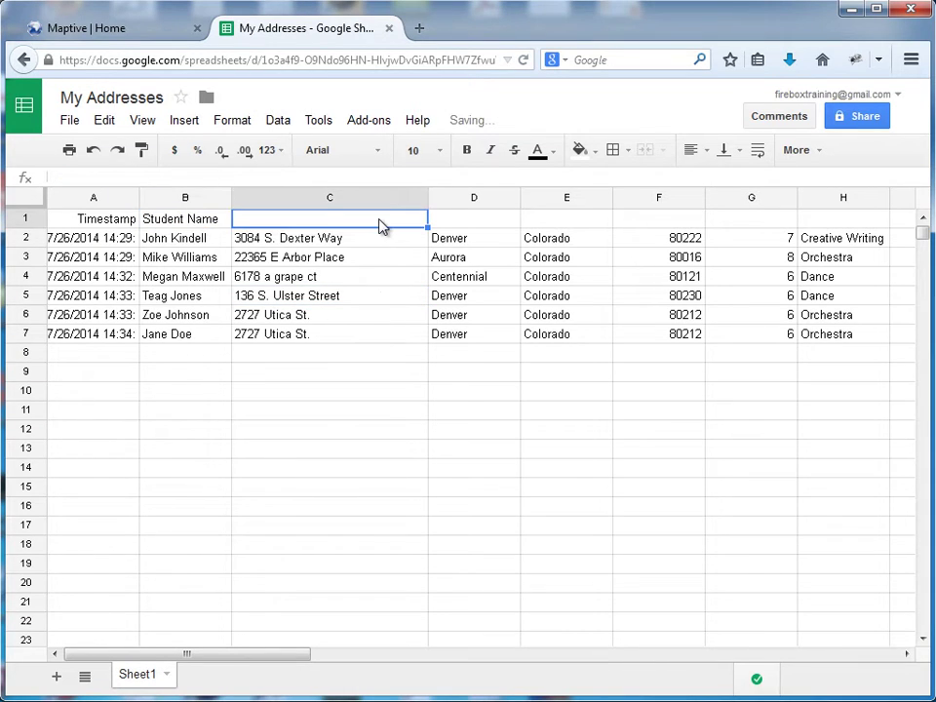
{"action": "type", "text": "Address"}
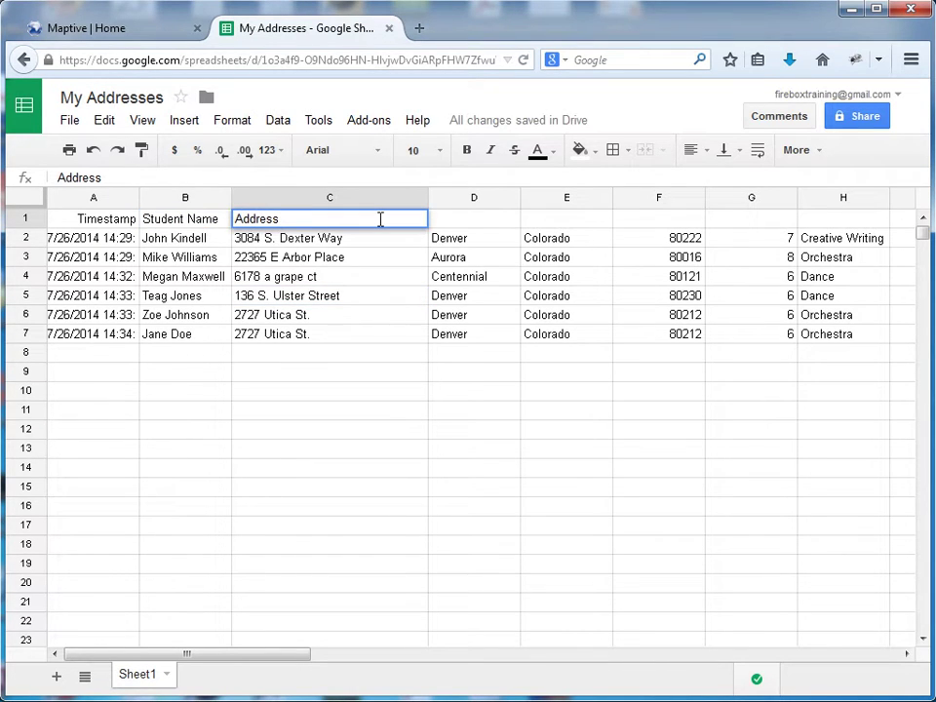
{"action": "key", "text": "Left"}
{"action": "key", "text": "Left"}
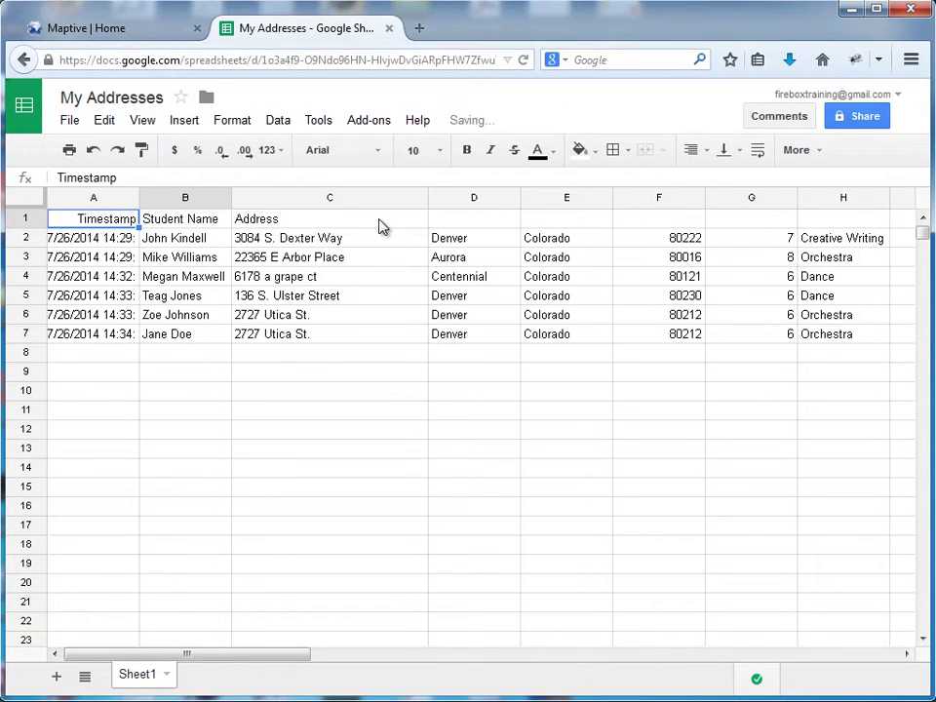
{"action": "left_click", "coordinate": [382, 225]}
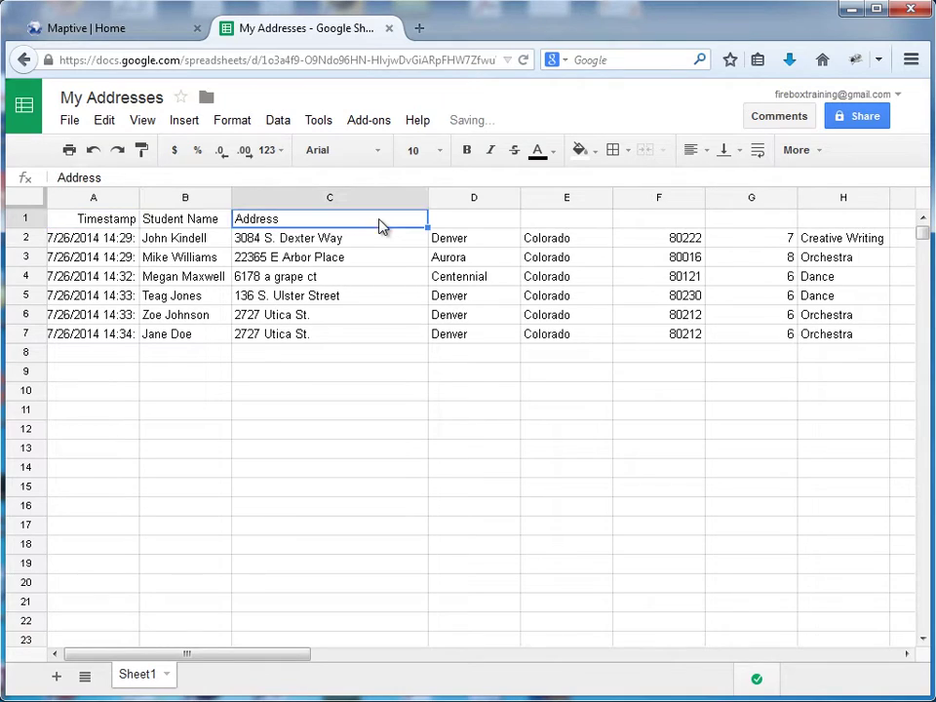
{"action": "left_click", "coordinate": [60, 176]}
{"action": "type", "text": "Street"}
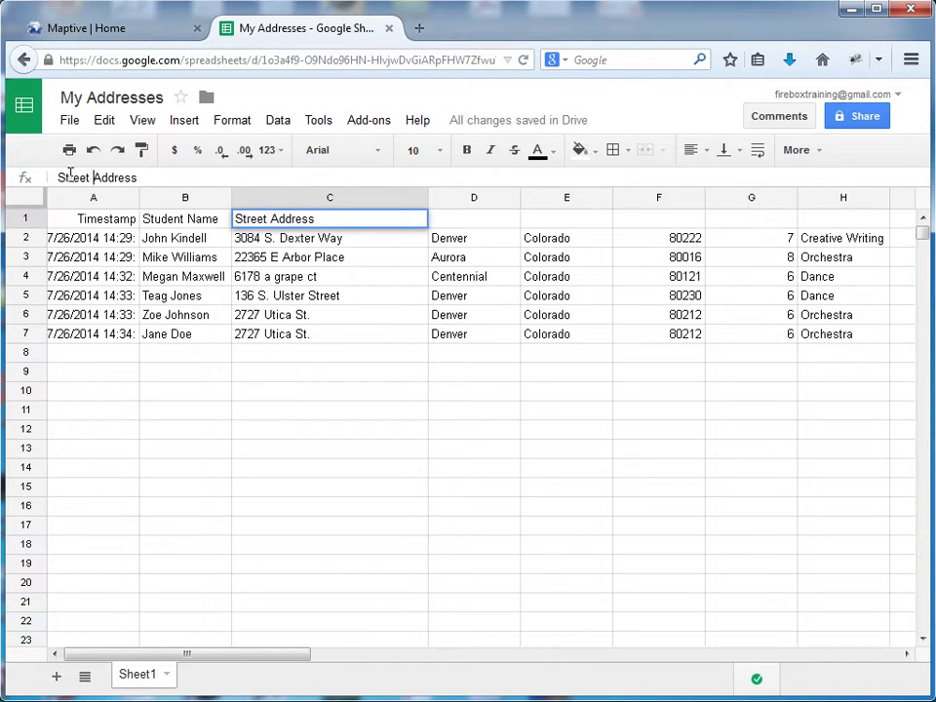
{"action": "left_click", "coordinate": [480, 222]}
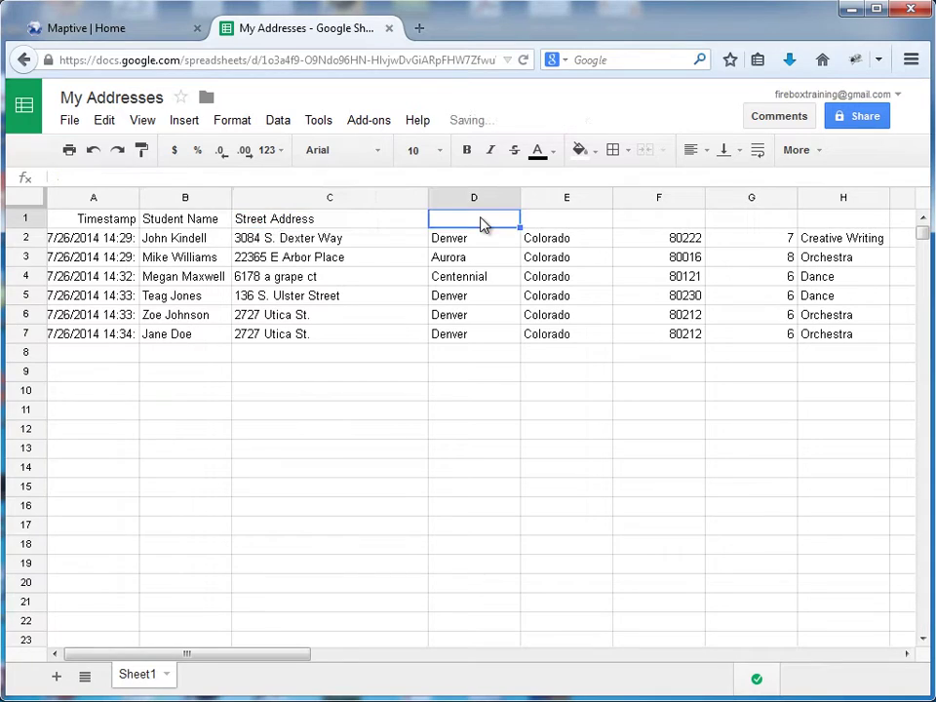
Step: Add the remaining headers City, State, zip code, grade and department in D1 to H1
{"action": "type", "text": "City"}
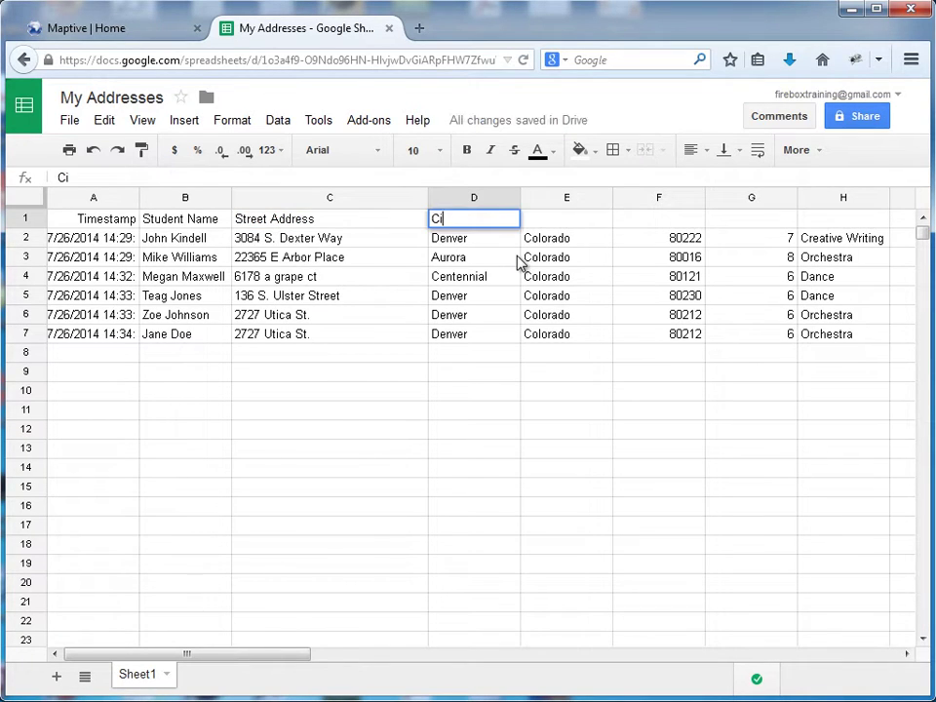
{"action": "left_click", "coordinate": [596, 225]}
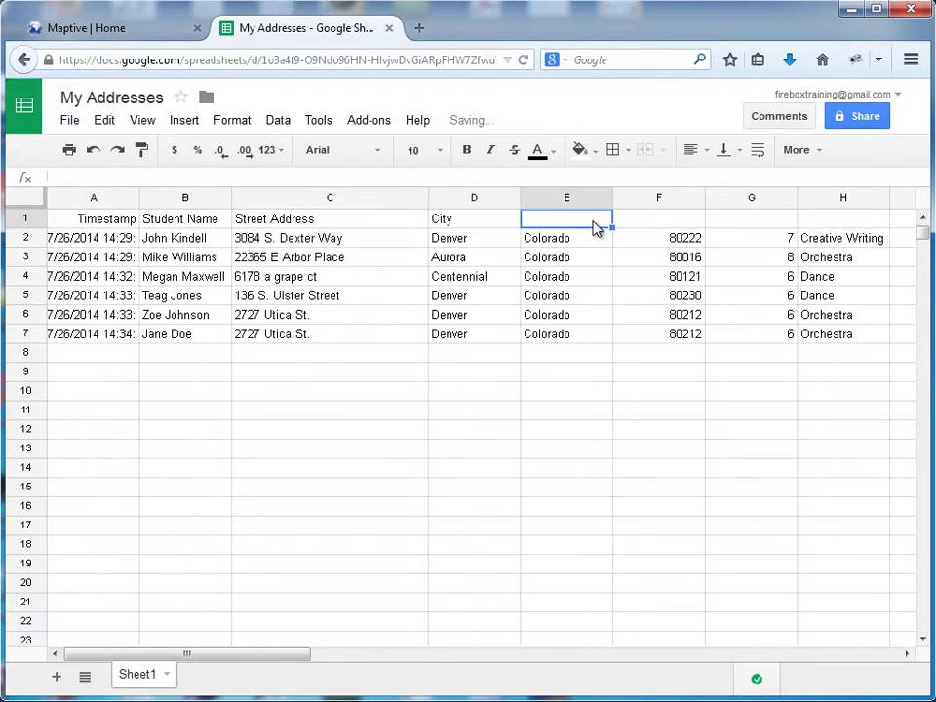
{"action": "type", "text": "State"}
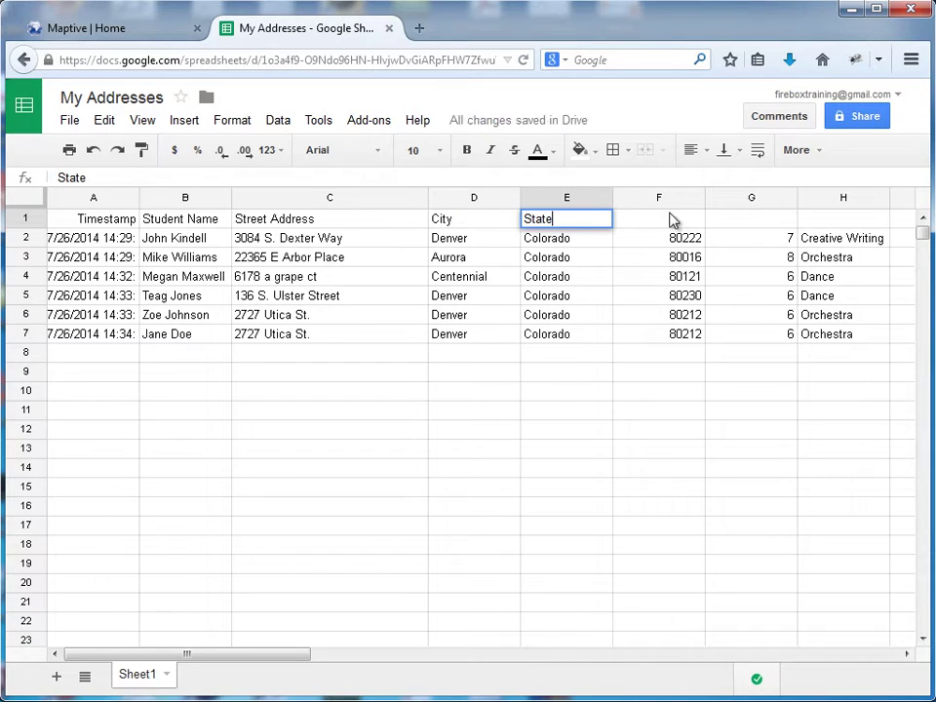
{"action": "left_click", "coordinate": [671, 217]}
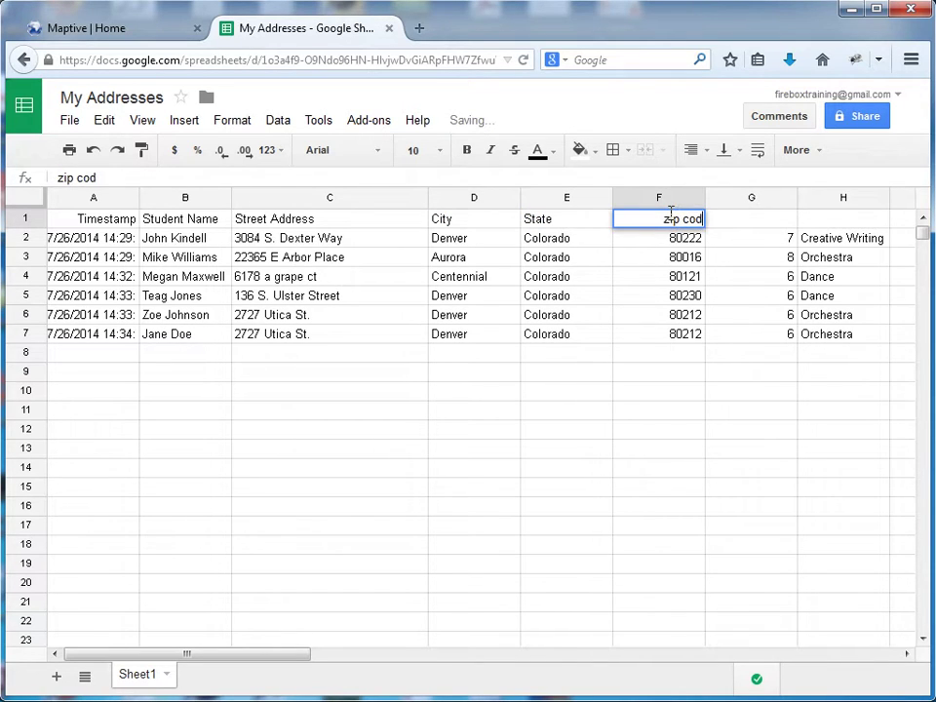
{"action": "type", "text": "e"}
{"action": "key", "text": "Tab"}
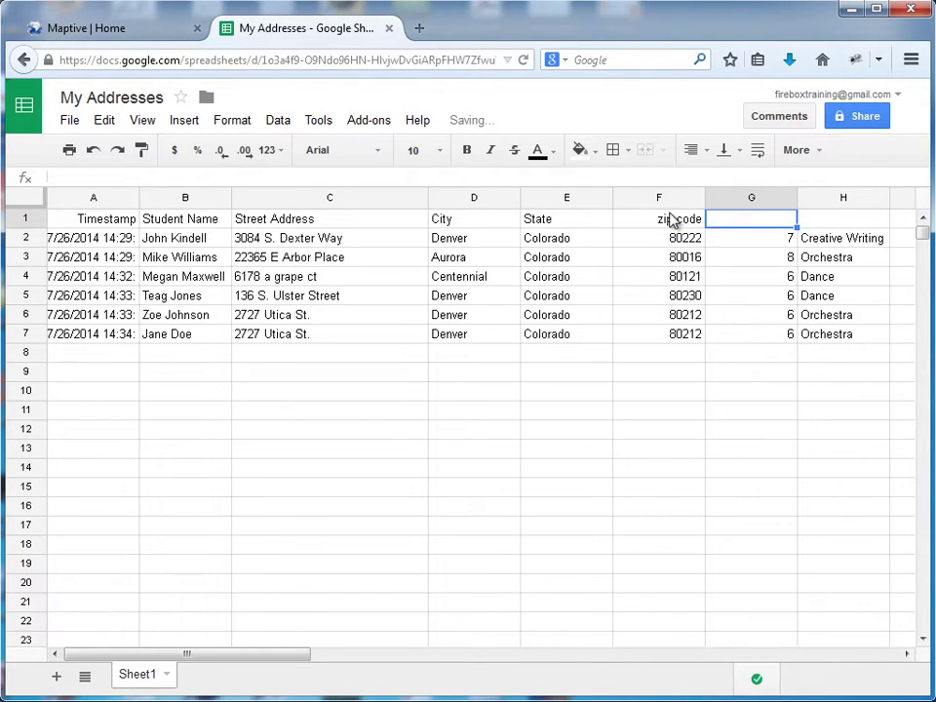
{"action": "type", "text": "grad"}
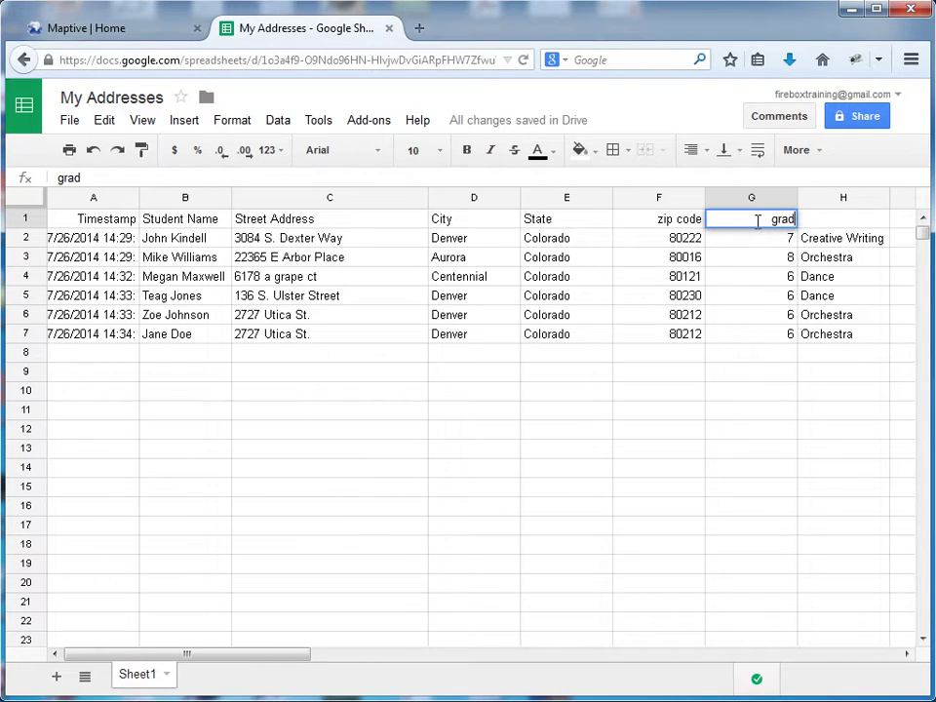
{"action": "type", "text": "e"}
{"action": "left_click", "coordinate": [848, 227]}
{"action": "type", "text": "d"}
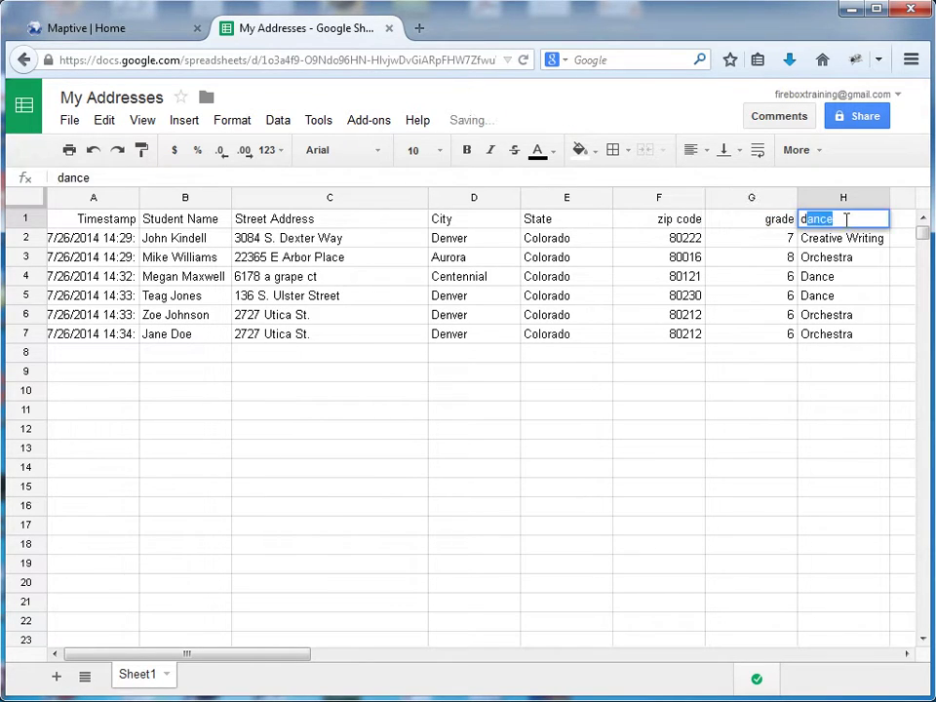
{"action": "type", "text": "epartment"}
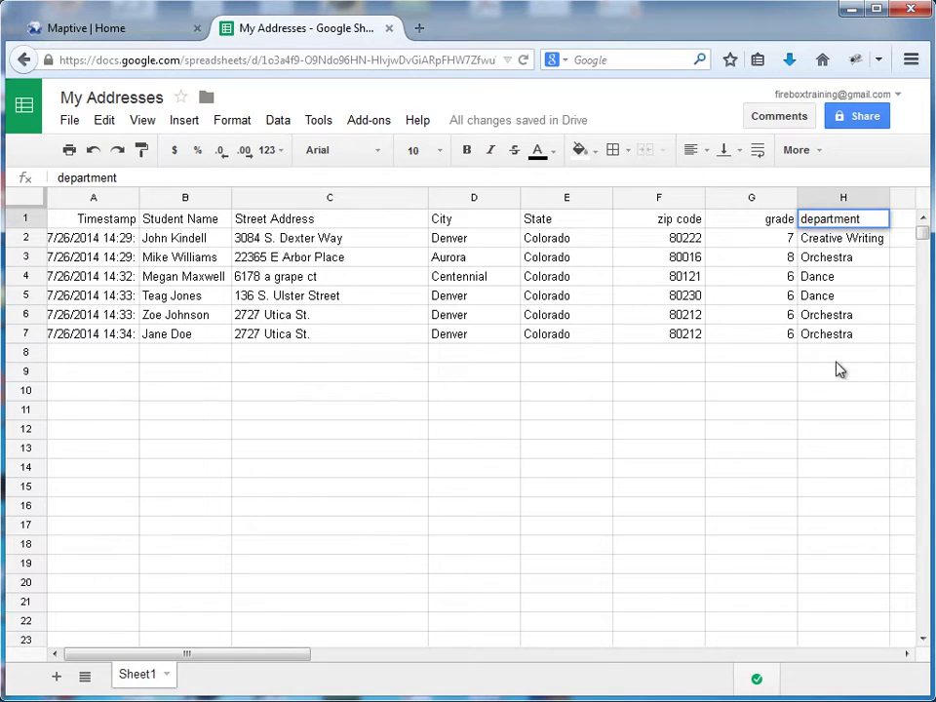
{"action": "left_click", "coordinate": [835, 354]}
Step: Copy the A1:H7 address table and paste it into Maptive's data source box
{"action": "left_click_drag", "start_coordinate": [73, 219], "coordinate": [846, 336]}
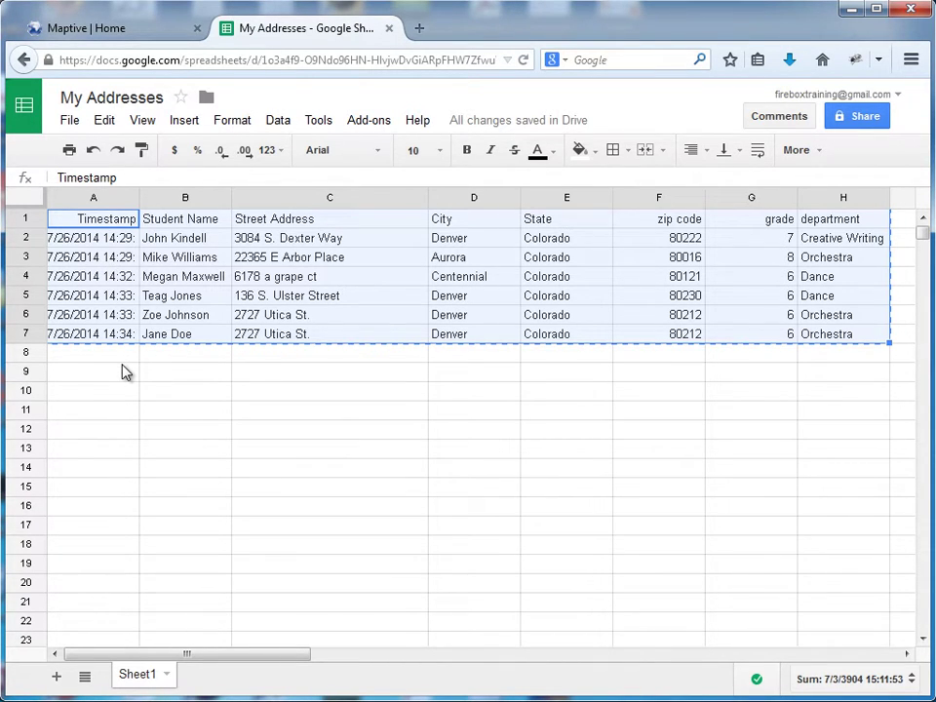
{"action": "left_click", "coordinate": [126, 34]}
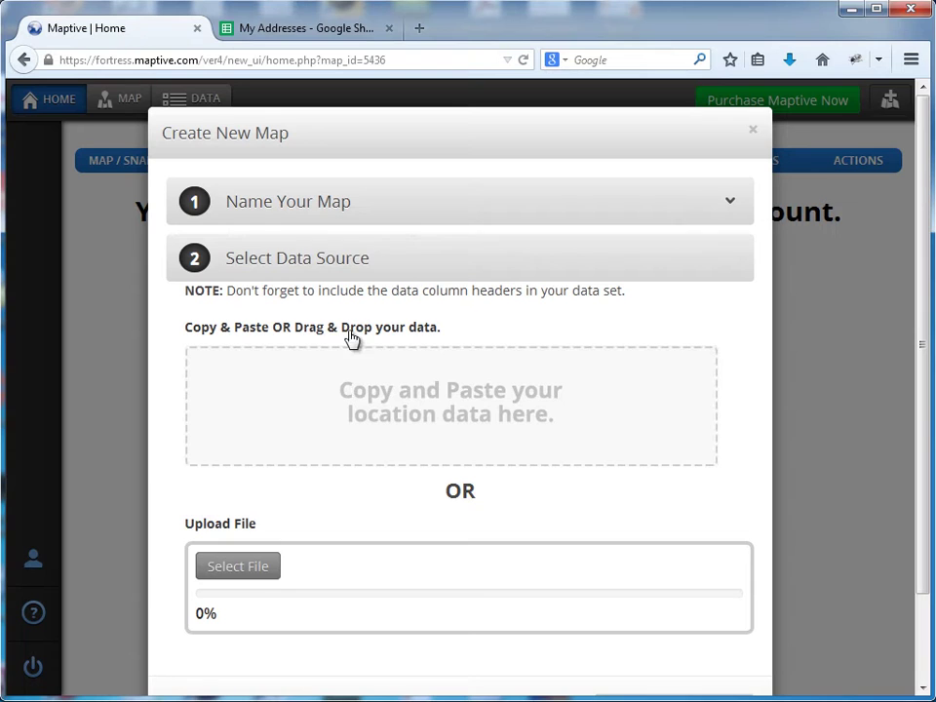
{"action": "left_click", "coordinate": [395, 391]}
{"action": "key", "text": "ctrl+v"}
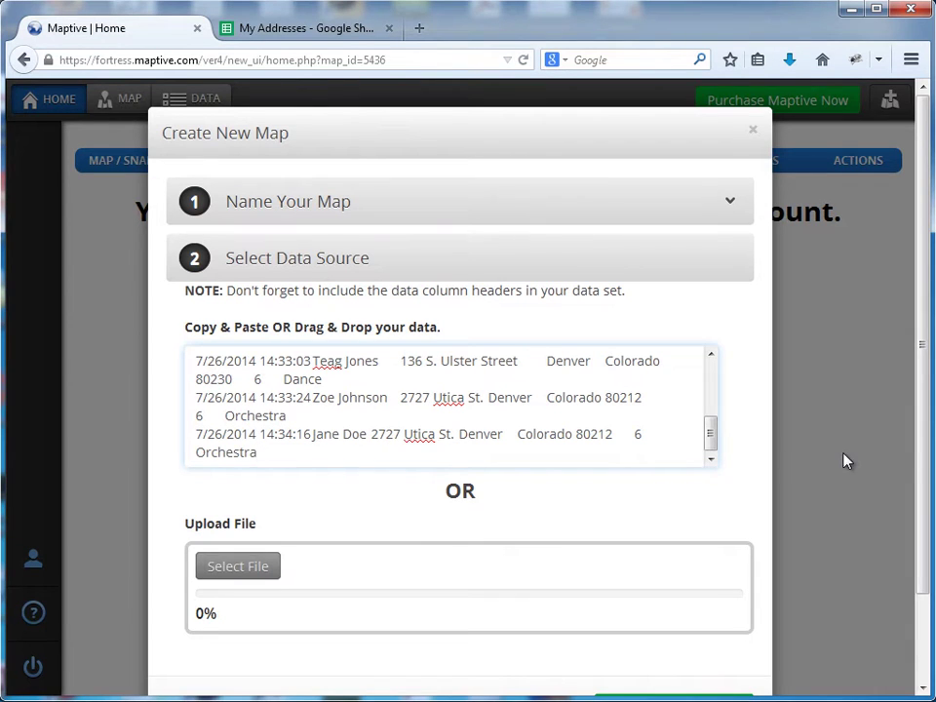
{"action": "left_click_drag", "start_coordinate": [920, 438], "coordinate": [921, 523]}
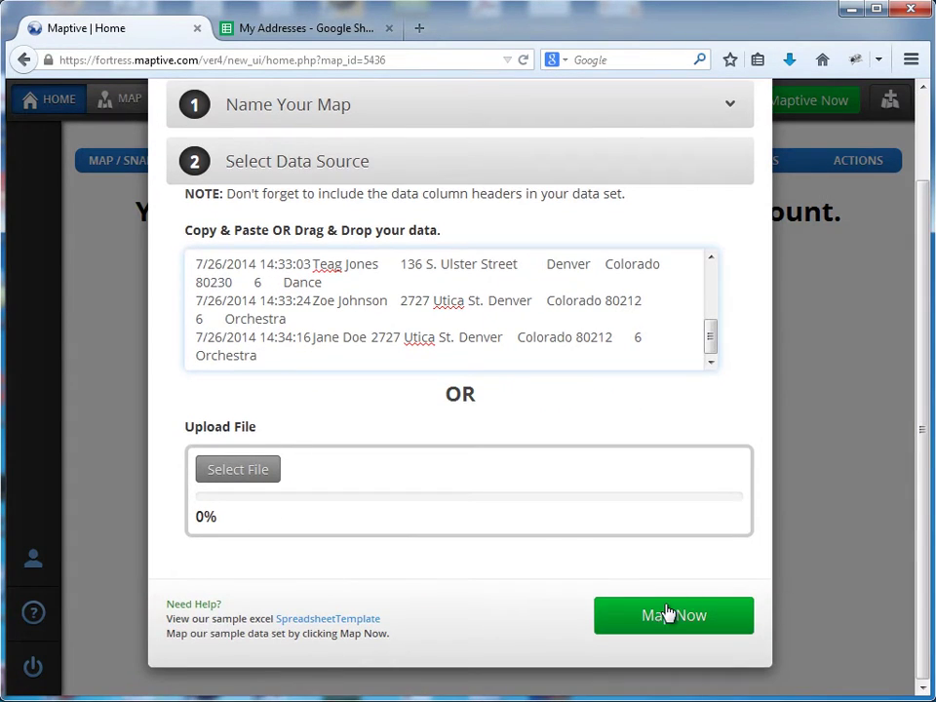
Step: Map the pasted data, keeping Street Address as the address column, and expand the info popup settings
{"action": "left_click", "coordinate": [668, 614]}
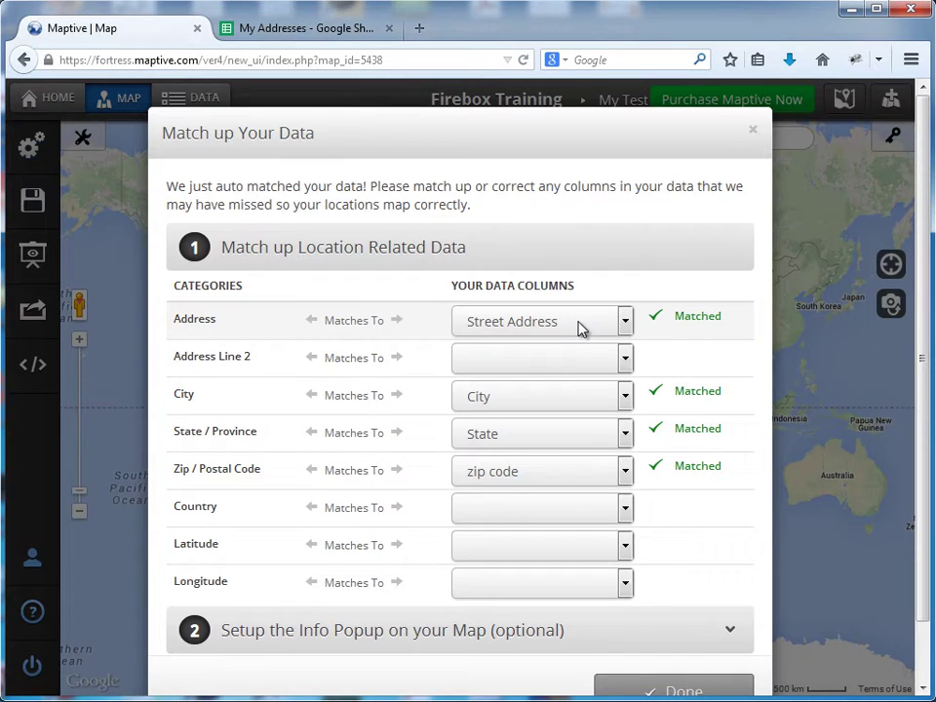
{"action": "left_click", "coordinate": [532, 331]}
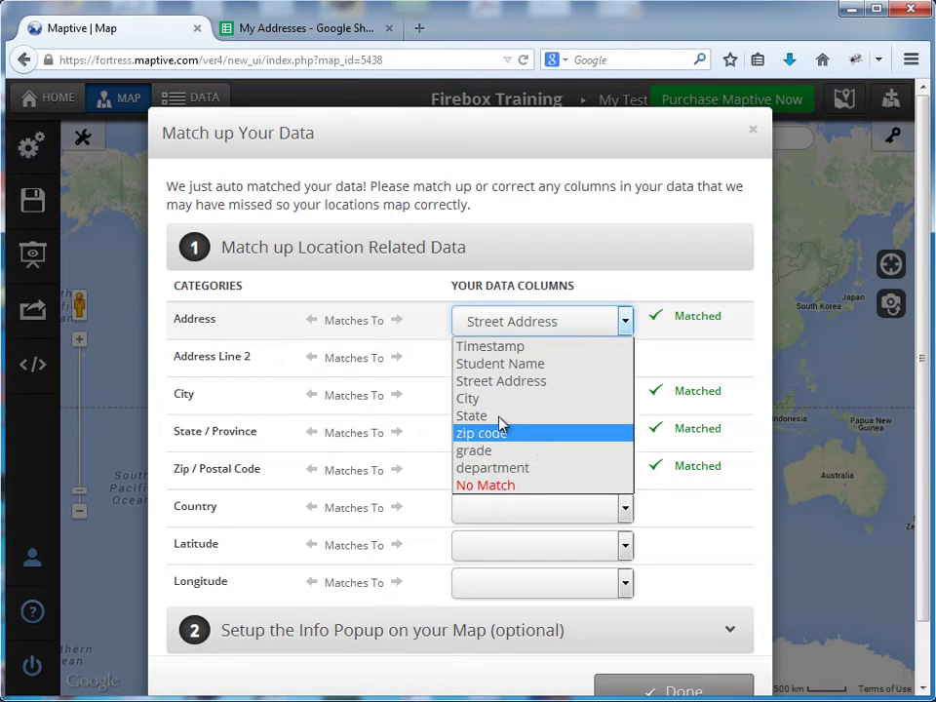
{"action": "left_click", "coordinate": [495, 382]}
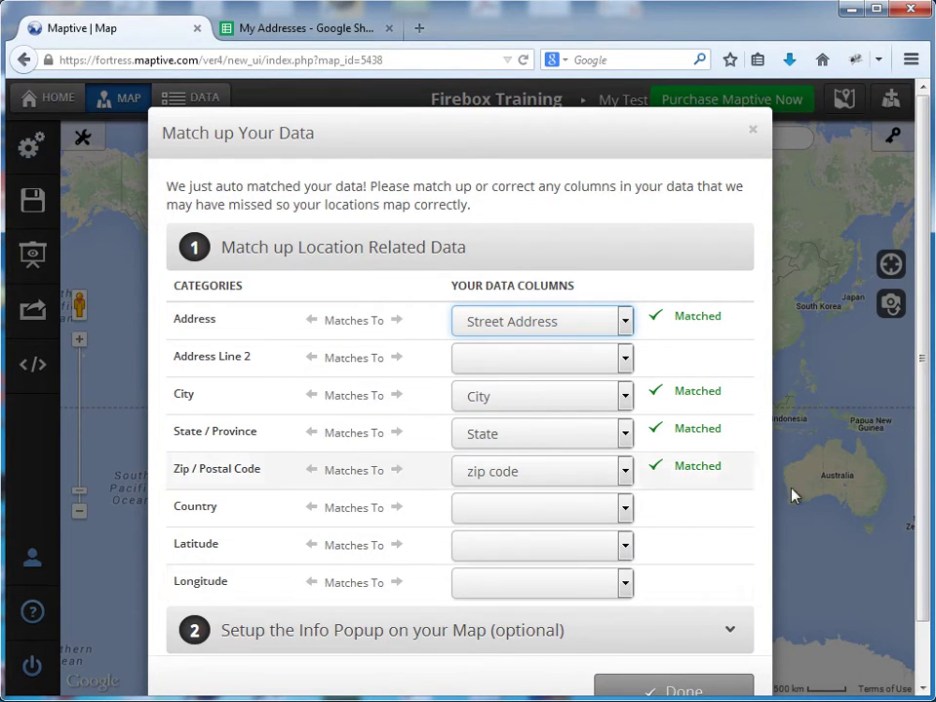
{"action": "left_click_drag", "start_coordinate": [925, 355], "coordinate": [924, 431]}
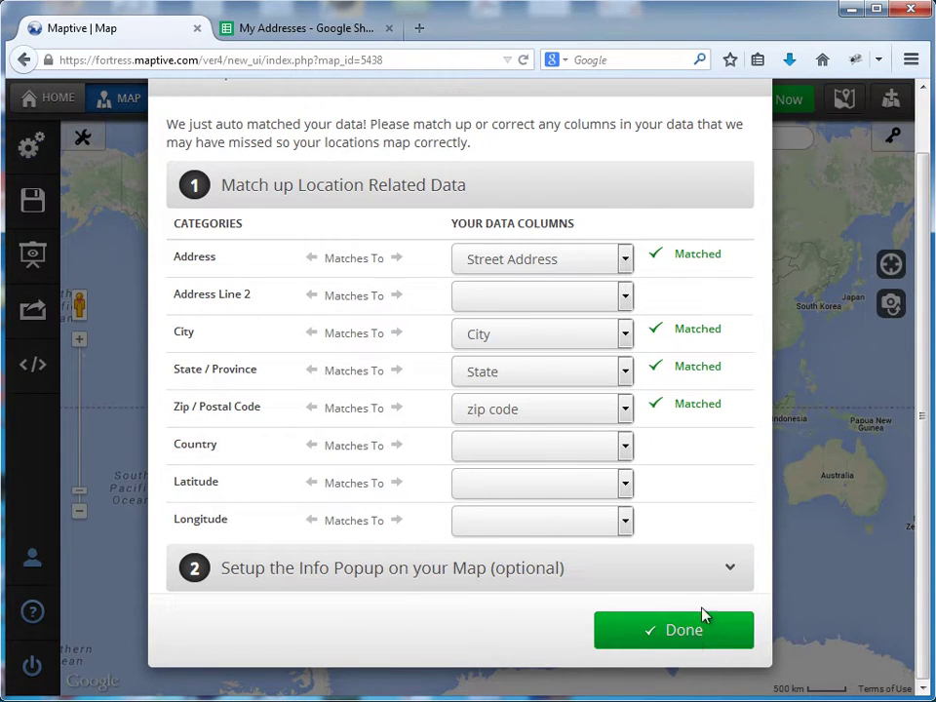
{"action": "left_click", "coordinate": [727, 569]}
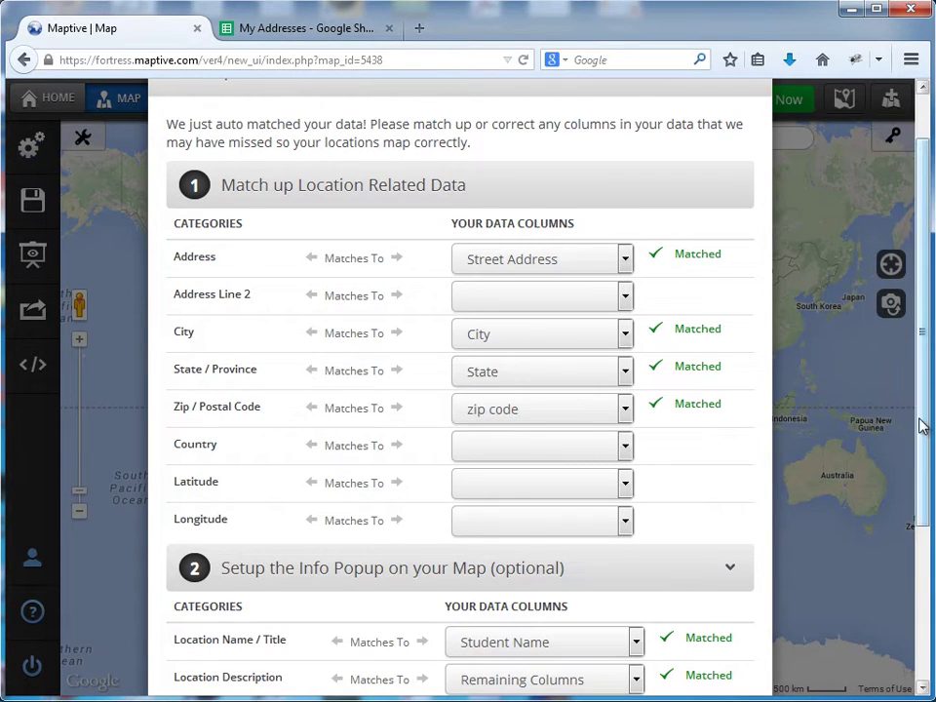
{"action": "left_click_drag", "start_coordinate": [921, 426], "coordinate": [916, 585]}
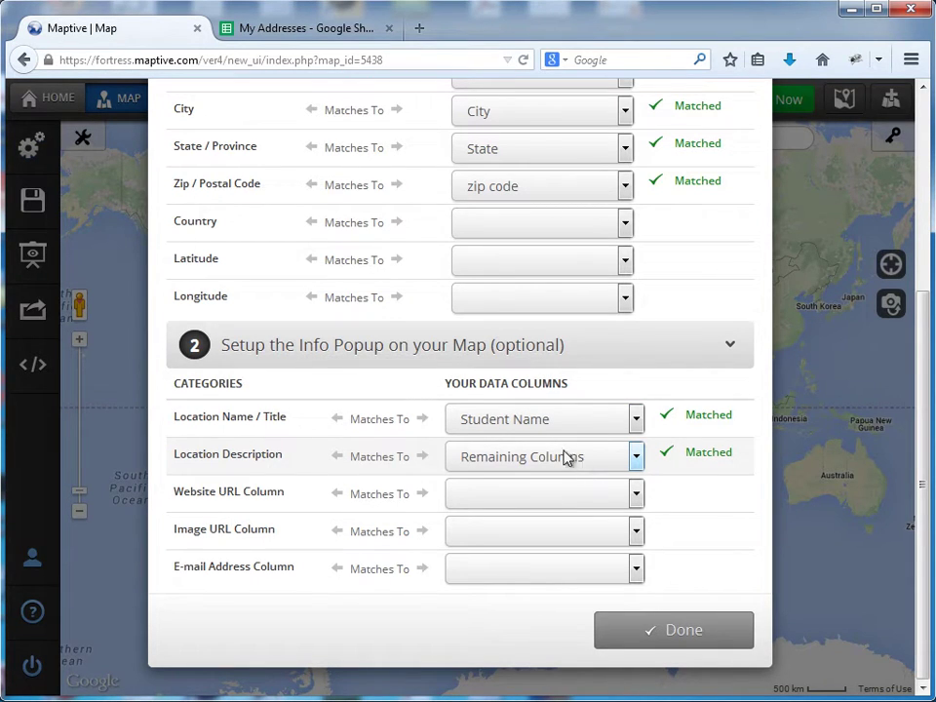
Step: Finish column matching and pan the world map toward Colorado
{"action": "left_click", "coordinate": [673, 634]}
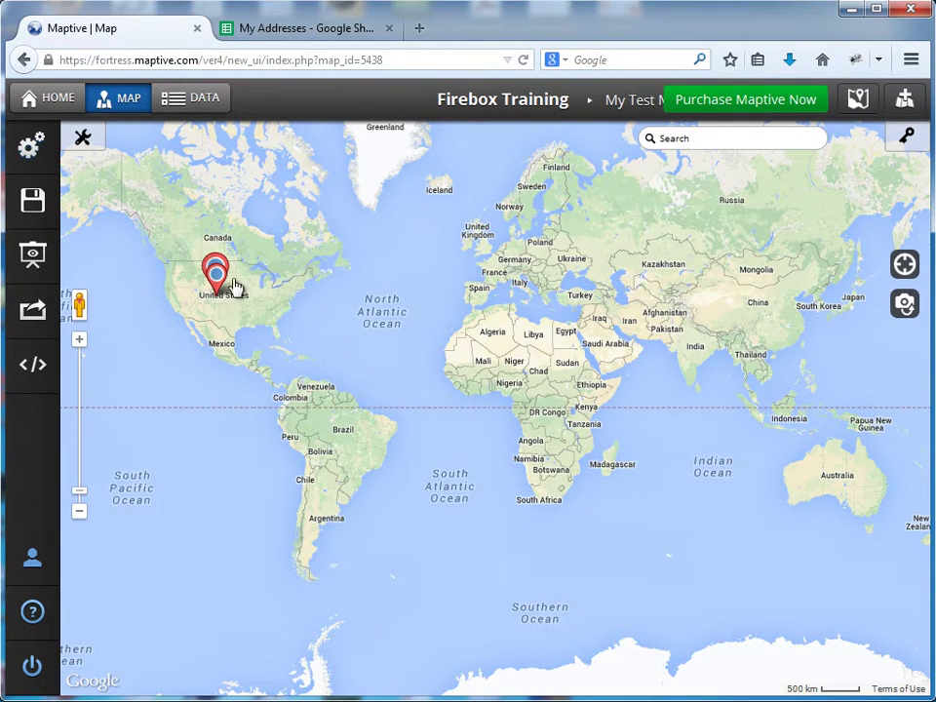
{"action": "mouse_move", "coordinate": [221, 304]}
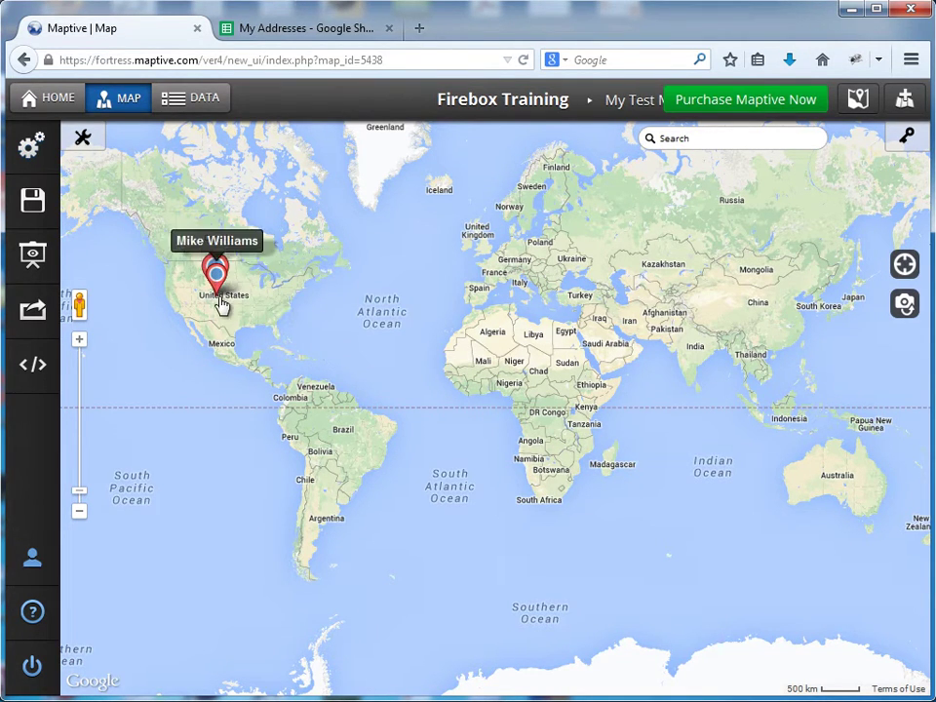
{"action": "left_click", "coordinate": [79, 340]}
{"action": "left_click_drag", "start_coordinate": [334, 335], "coordinate": [713, 457]}
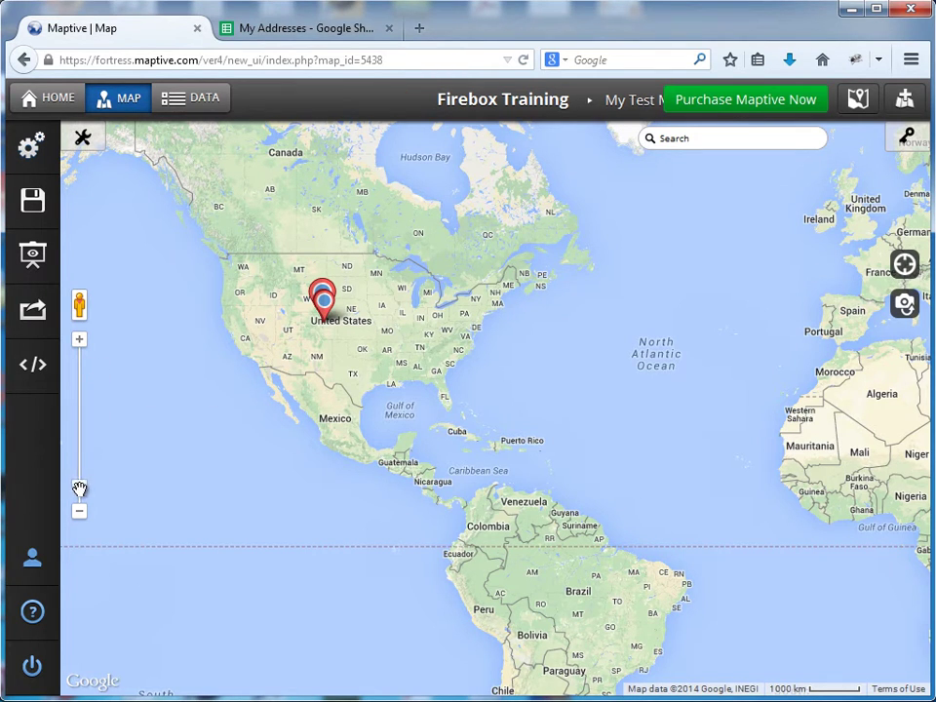
{"action": "left_click_drag", "start_coordinate": [79, 487], "coordinate": [79, 424]}
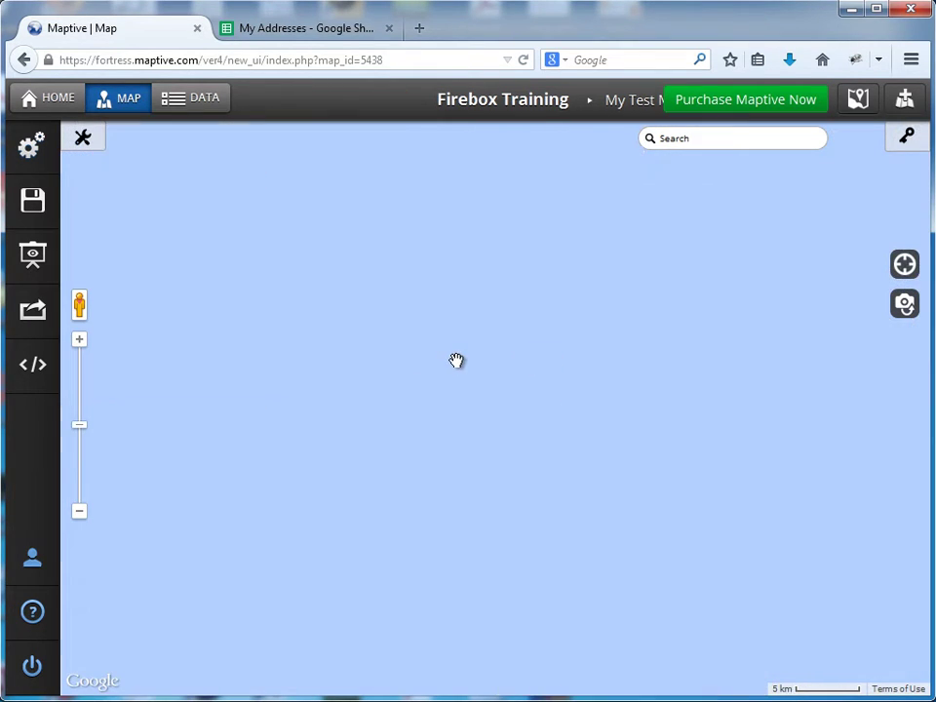
{"action": "left_click_drag", "start_coordinate": [296, 328], "coordinate": [662, 427]}
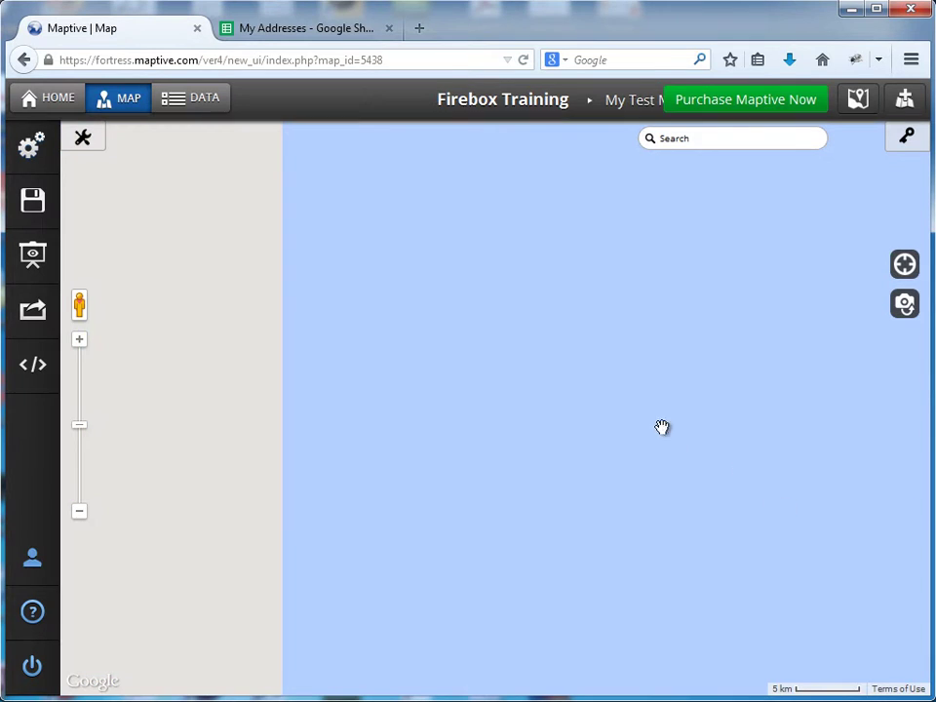
{"action": "left_click_drag", "start_coordinate": [79, 426], "coordinate": [90, 464]}
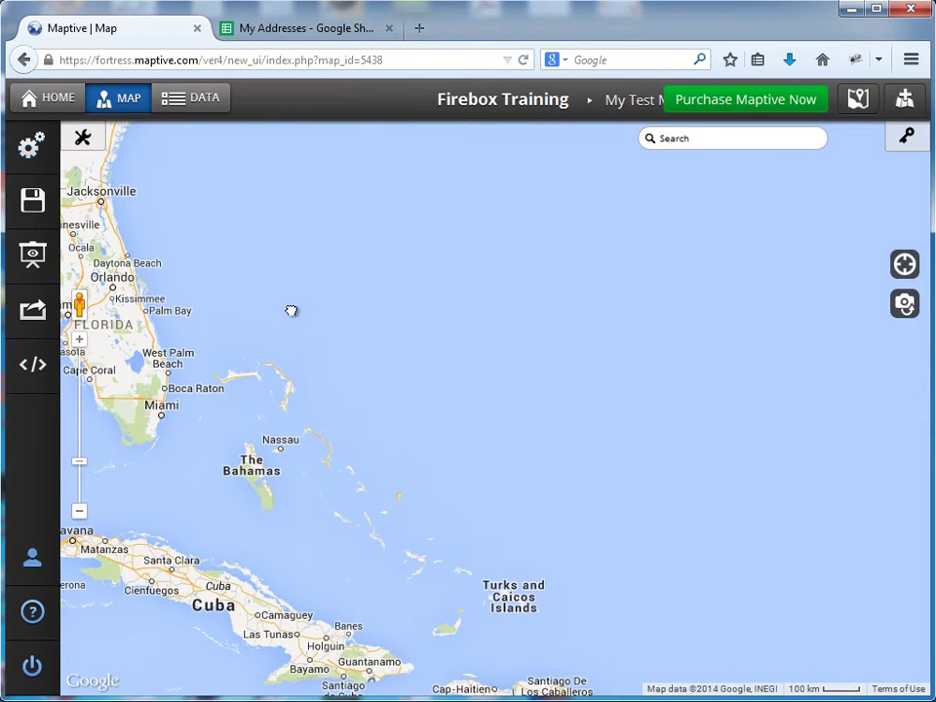
{"action": "left_click_drag", "start_coordinate": [292, 310], "coordinate": [850, 579]}
{"action": "left_click_drag", "start_coordinate": [437, 412], "coordinate": [668, 638]}
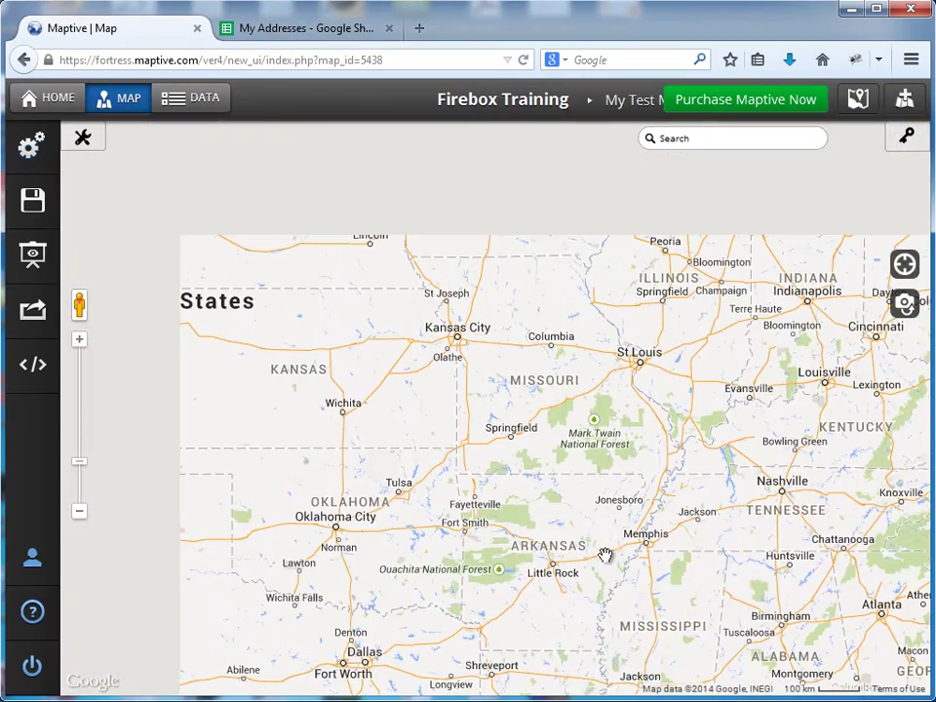
{"action": "left_click_drag", "start_coordinate": [263, 439], "coordinate": [723, 522]}
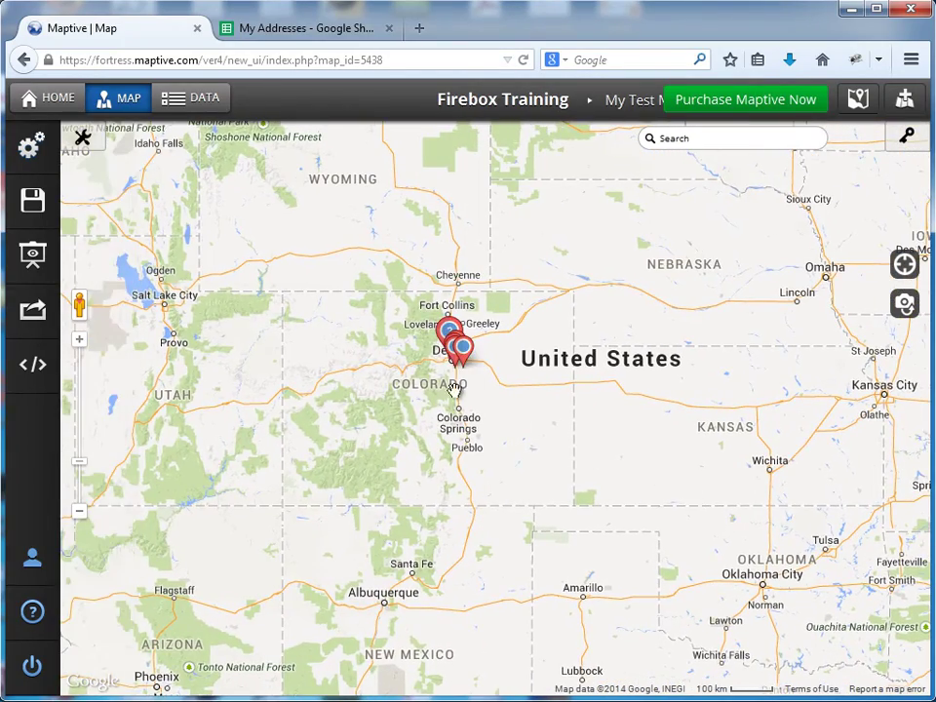
Step: Zoom in on Denver until the six student pins are spread apart
{"action": "left_click", "coordinate": [79, 339]}
{"action": "left_click_drag", "start_coordinate": [314, 366], "coordinate": [384, 424]}
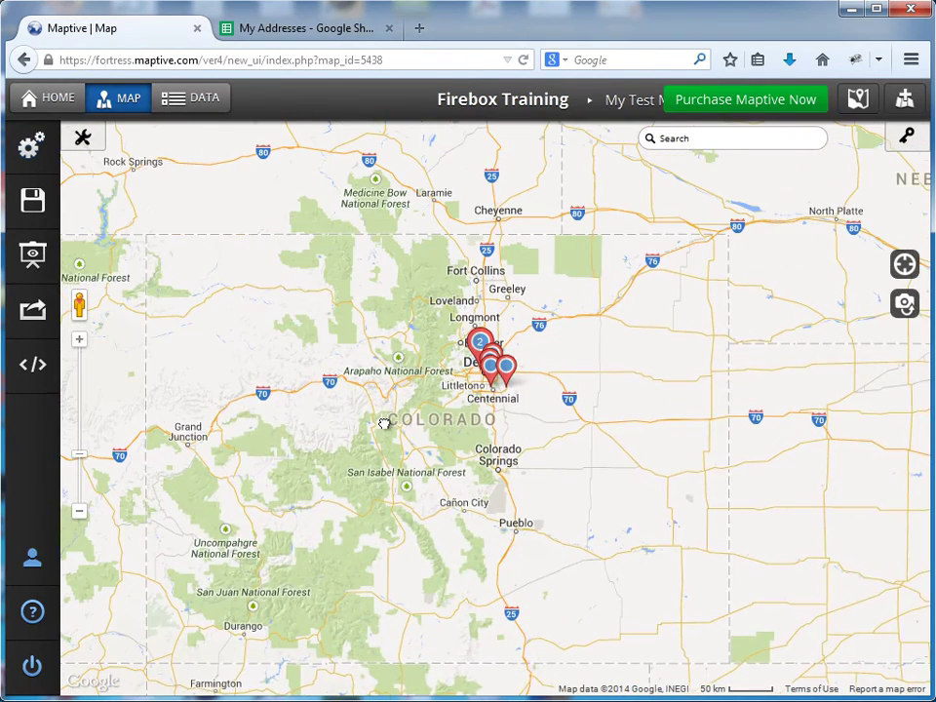
{"action": "left_click", "coordinate": [79, 343]}
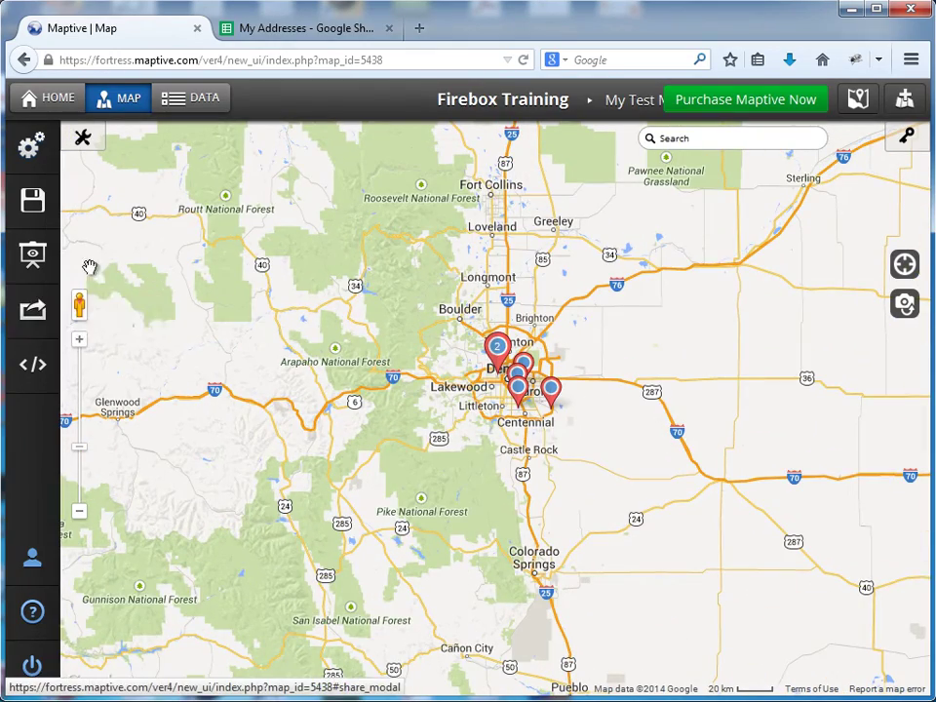
{"action": "left_click", "coordinate": [81, 341]}
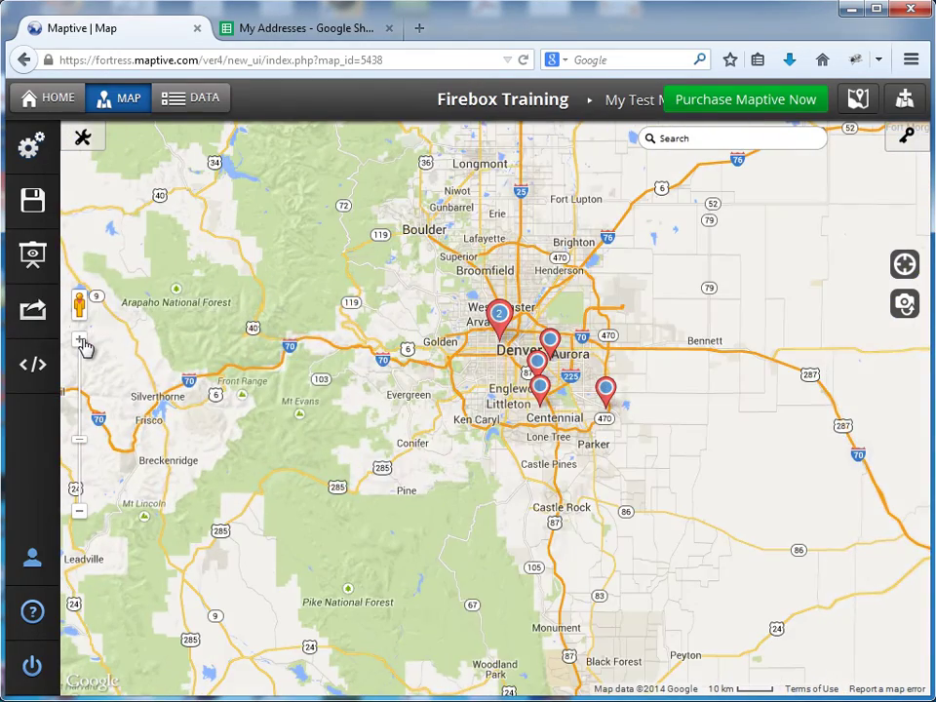
{"action": "left_click", "coordinate": [81, 343]}
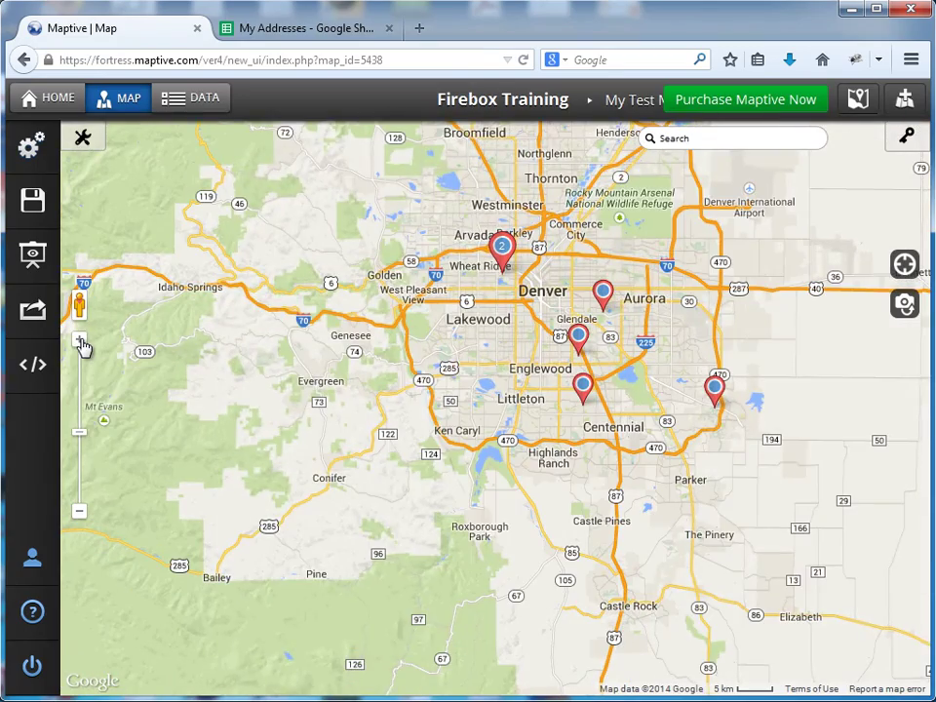
{"action": "left_click", "coordinate": [81, 342]}
{"action": "left_click_drag", "start_coordinate": [432, 313], "coordinate": [389, 454]}
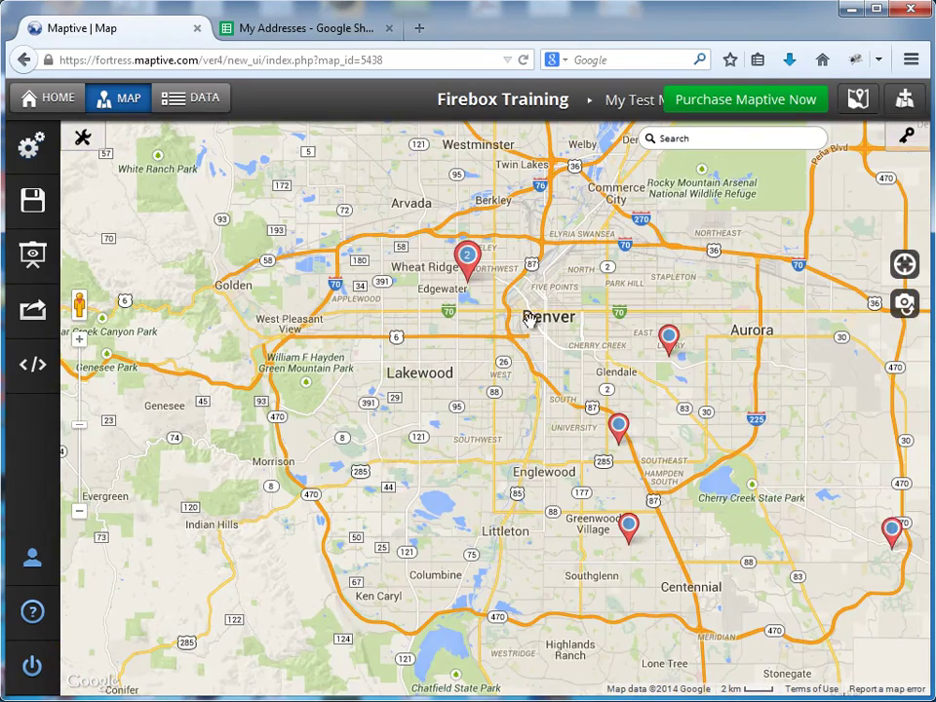
{"action": "mouse_move", "coordinate": [468, 257]}
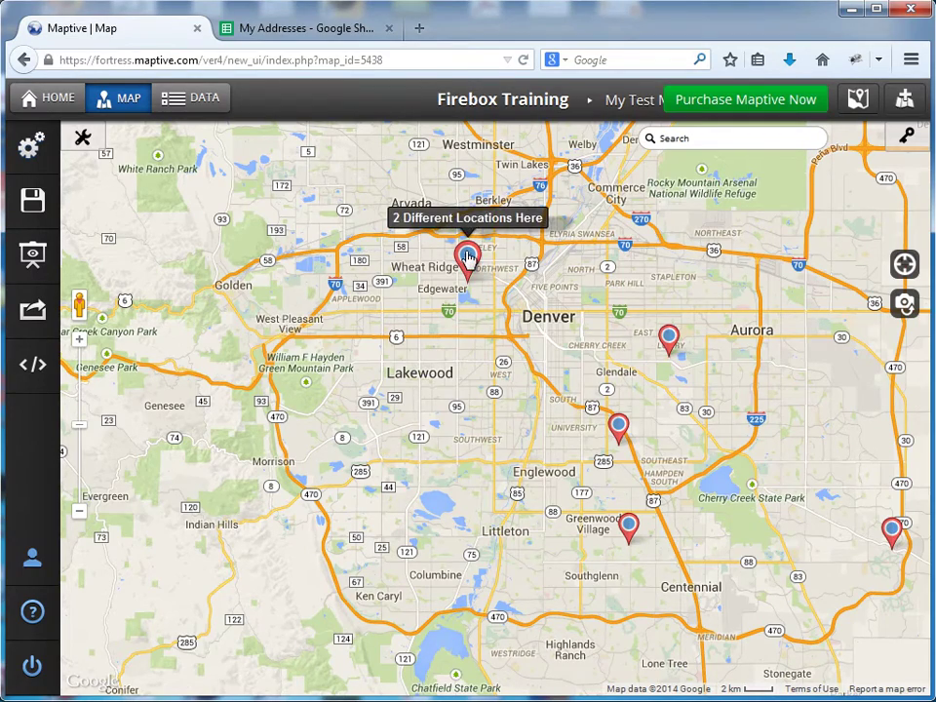
{"action": "left_click", "coordinate": [80, 340]}
{"action": "left_click_drag", "start_coordinate": [559, 310], "coordinate": [474, 349]}
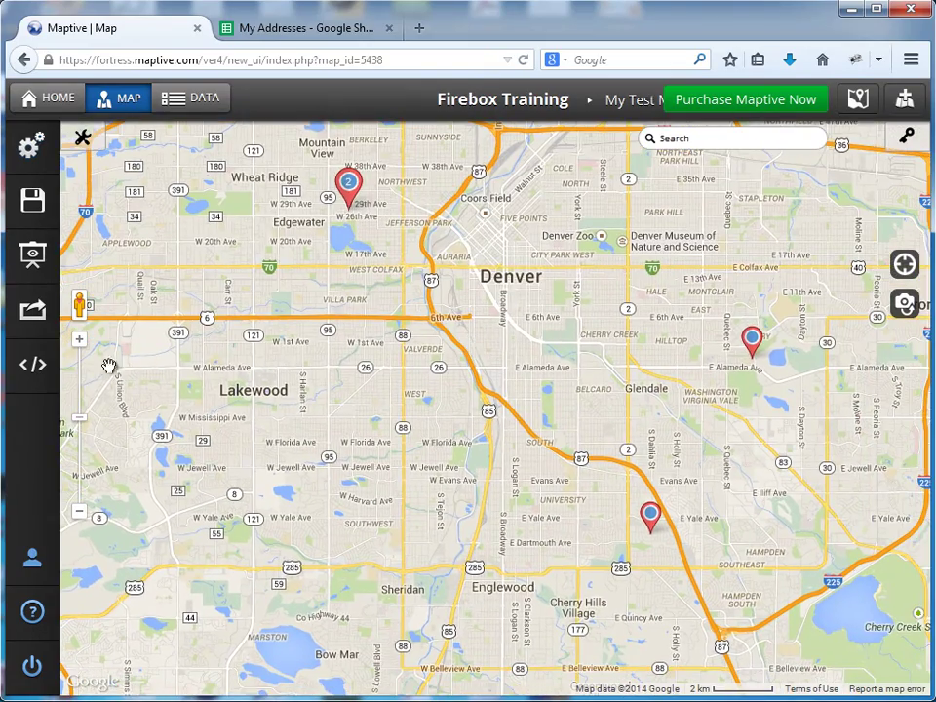
{"action": "left_click", "coordinate": [79, 511]}
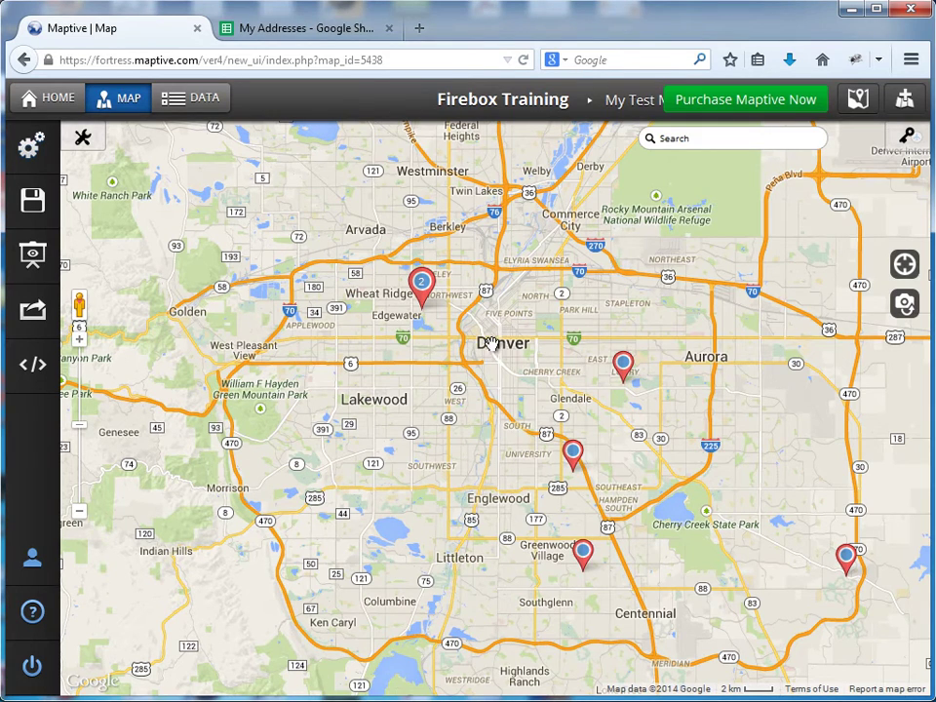
{"action": "mouse_move", "coordinate": [575, 453]}
Step: View one student pin's details popup, close it, and return to the home page
{"action": "mouse_move", "coordinate": [583, 552]}
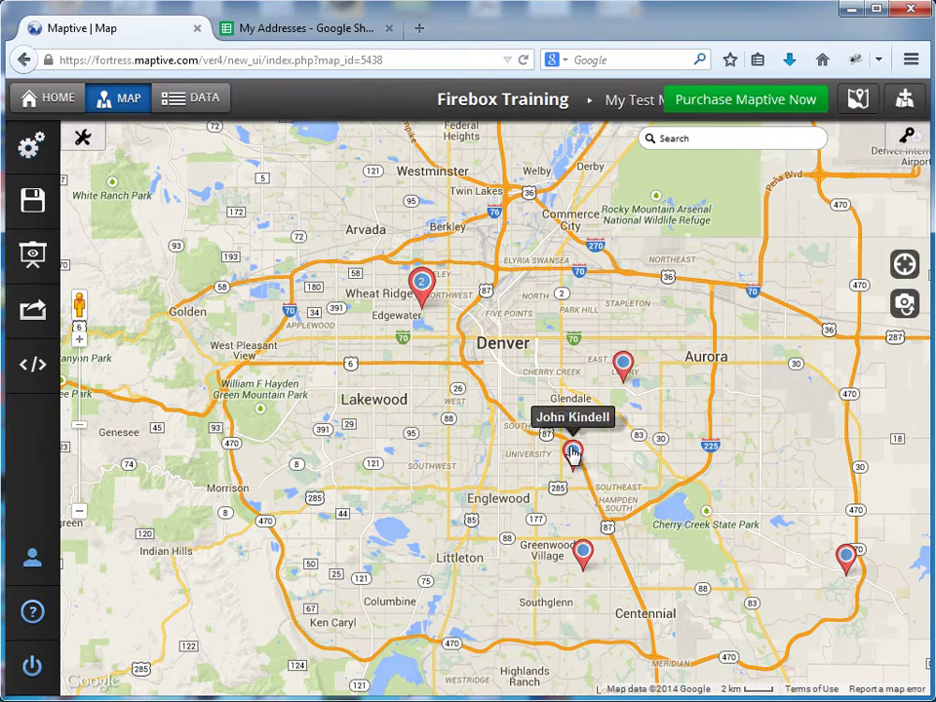
{"action": "left_click", "coordinate": [573, 453]}
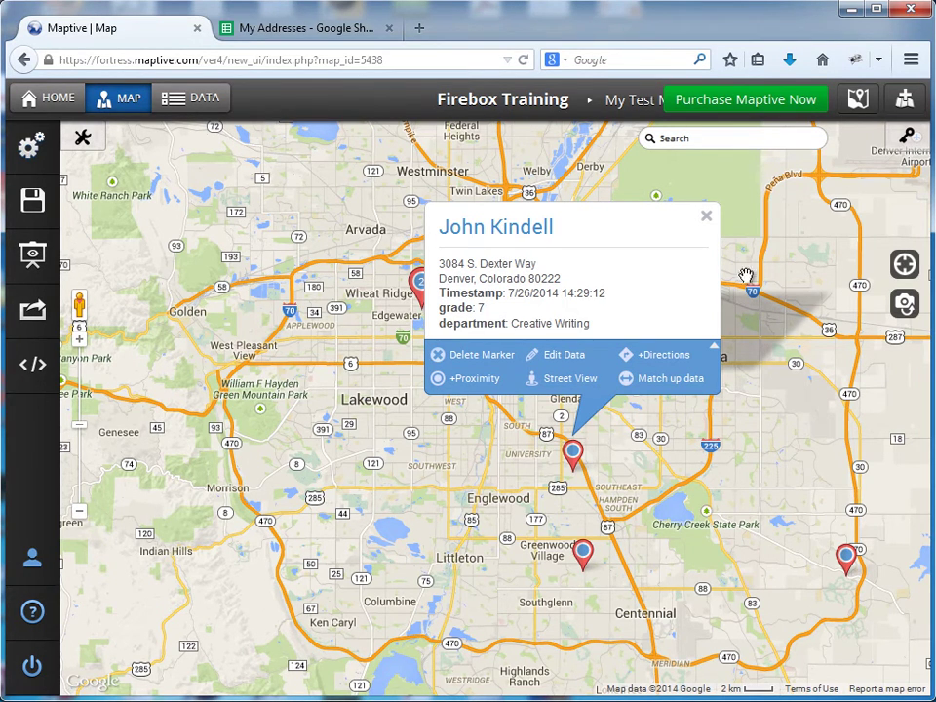
{"action": "left_click", "coordinate": [707, 217]}
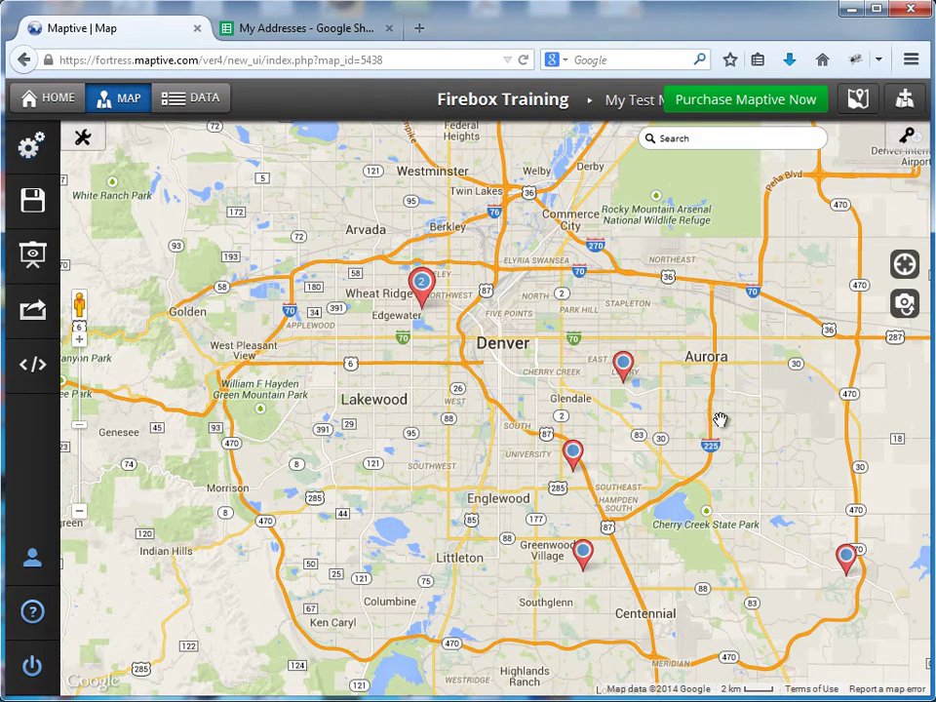
{"action": "left_click", "coordinate": [48, 98]}
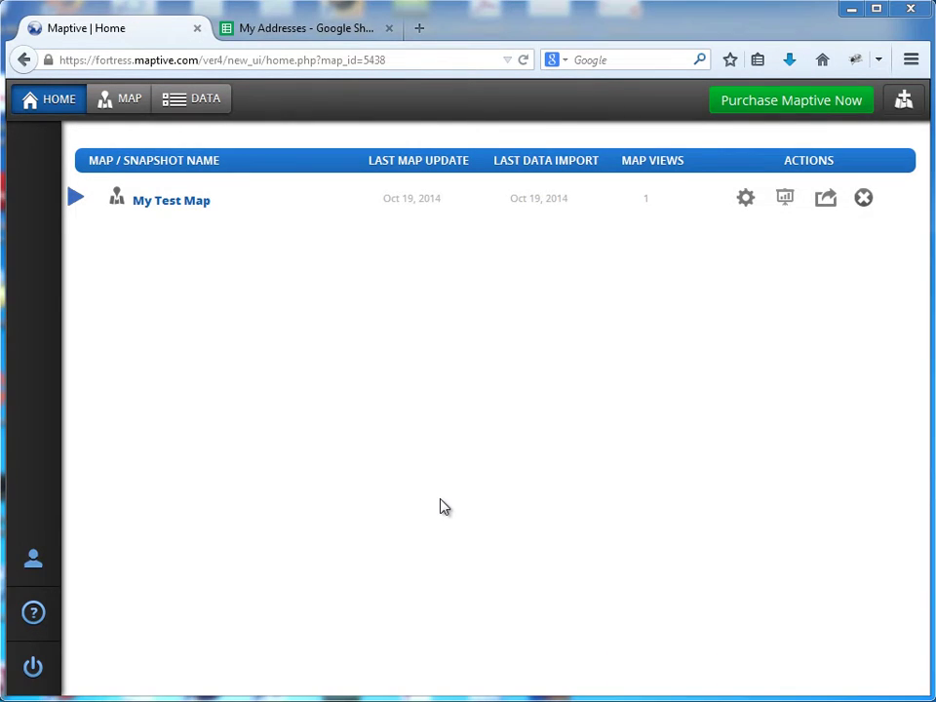
Step: Create a new map named 'My Test Map 2' with description 'This is another test map.'
{"action": "left_click", "coordinate": [904, 101]}
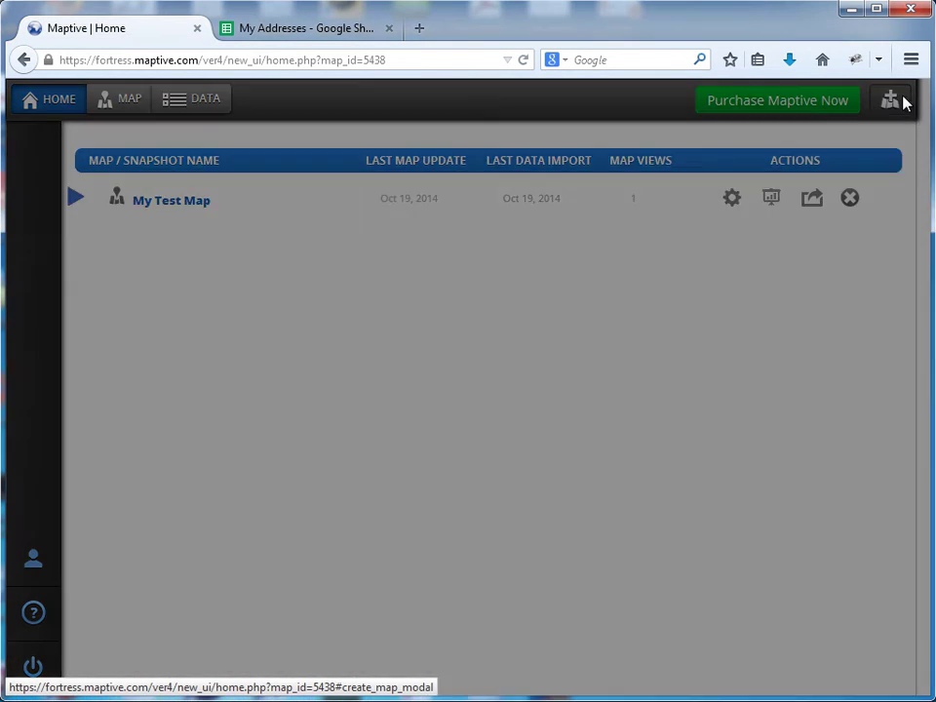
{"action": "left_click", "coordinate": [390, 282]}
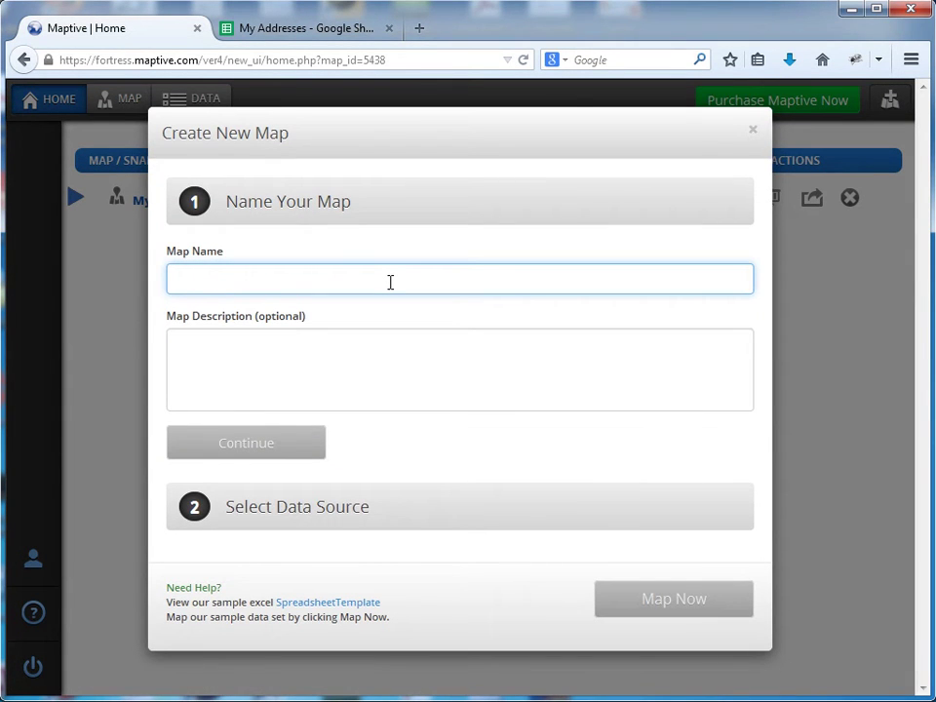
{"action": "type", "text": "My Test Map 2"}
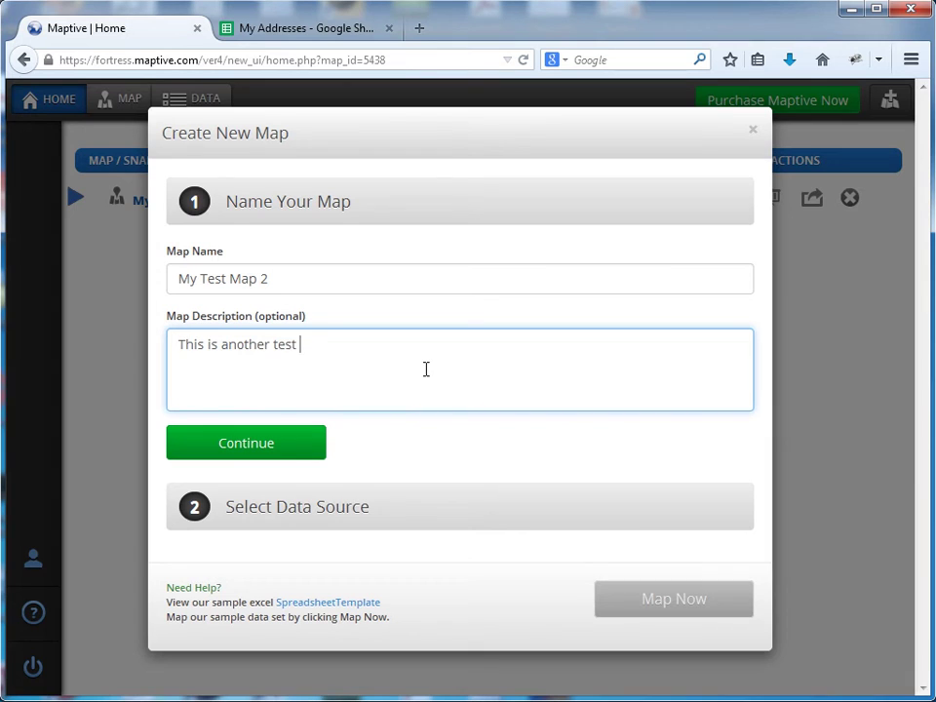
{"action": "left_click", "coordinate": [251, 433]}
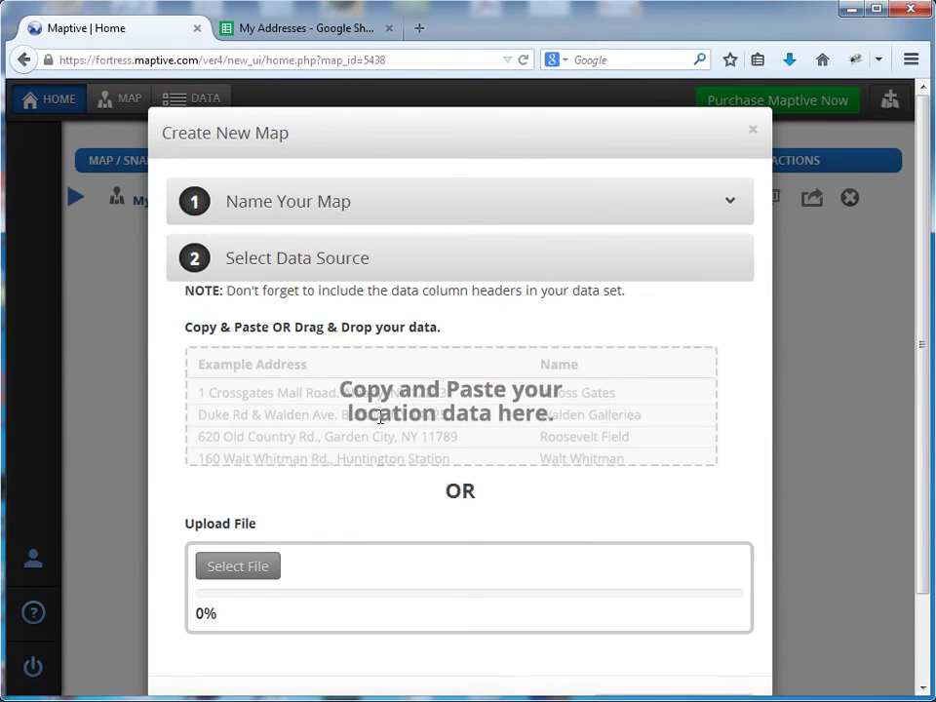
Step: Upload the My Addresses spreadsheet from Downloads and accept the address, city, state and zip matches
{"action": "left_click", "coordinate": [252, 574]}
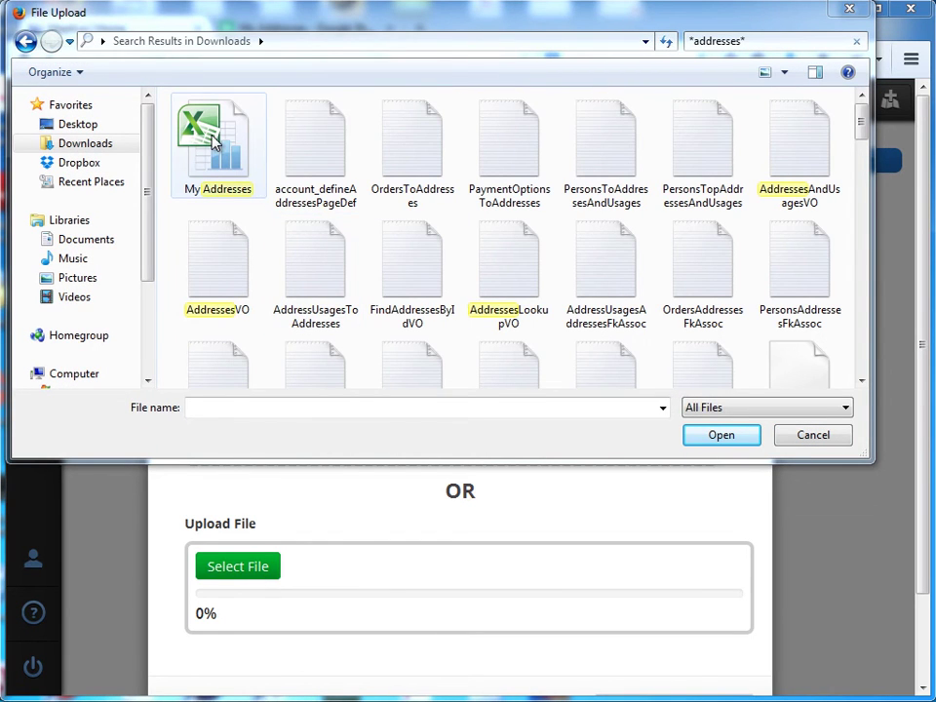
{"action": "double_click", "coordinate": [216, 147]}
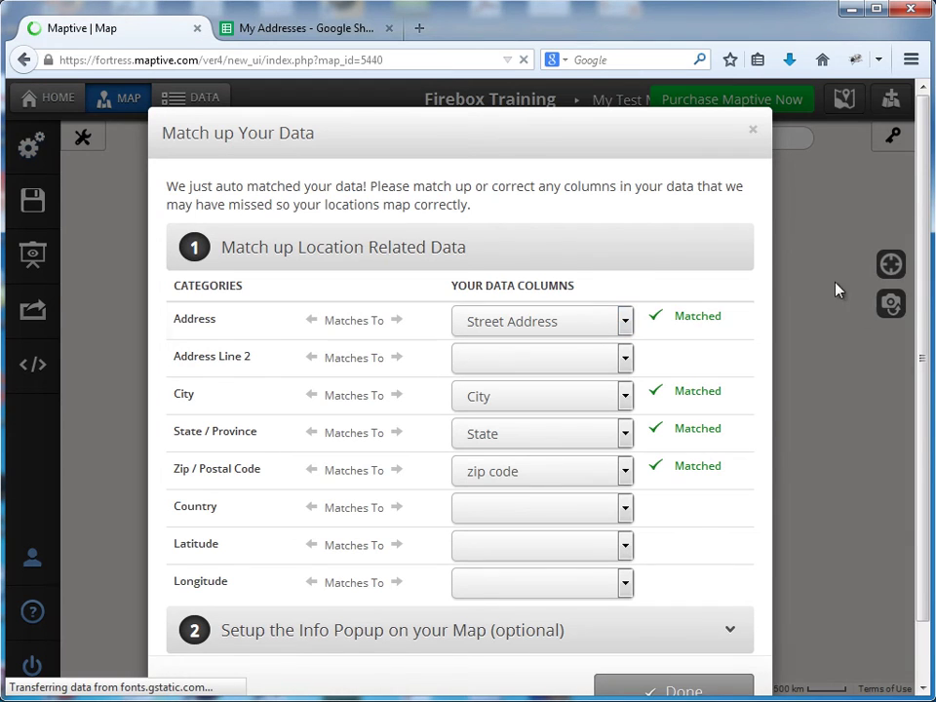
{"action": "scroll", "coordinate": [927, 356], "scroll_direction": "down", "scroll_amount": 1}
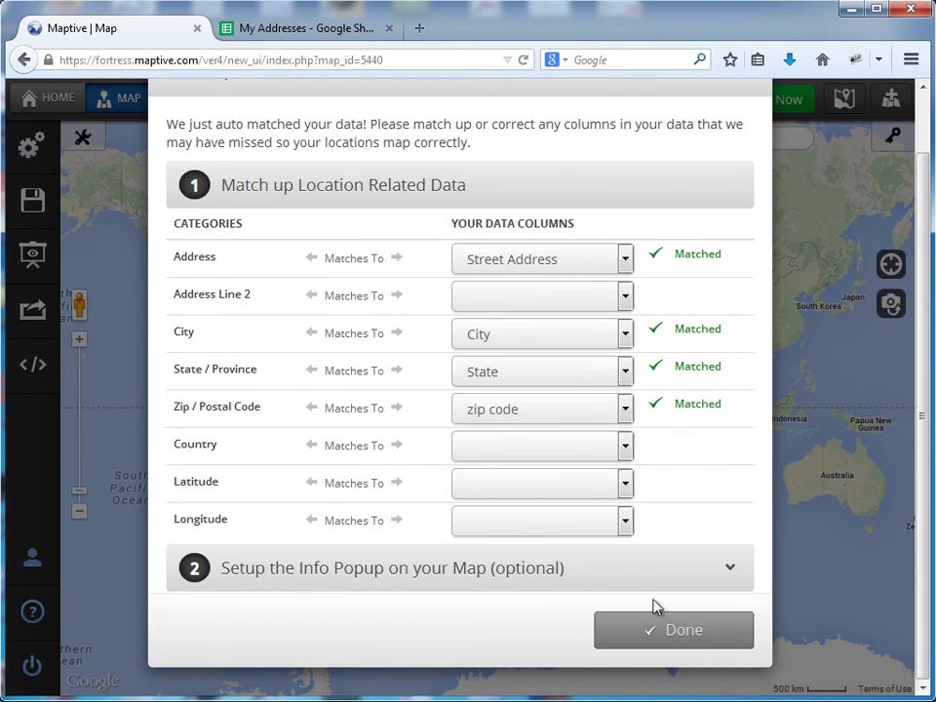
{"action": "left_click", "coordinate": [679, 633]}
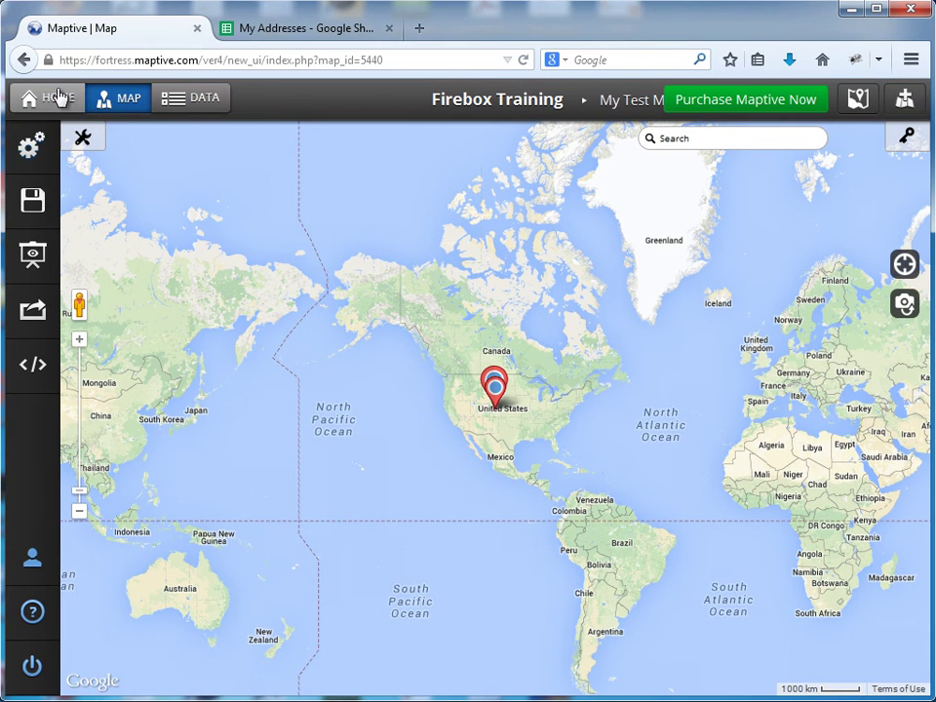
{"action": "left_click", "coordinate": [59, 98]}
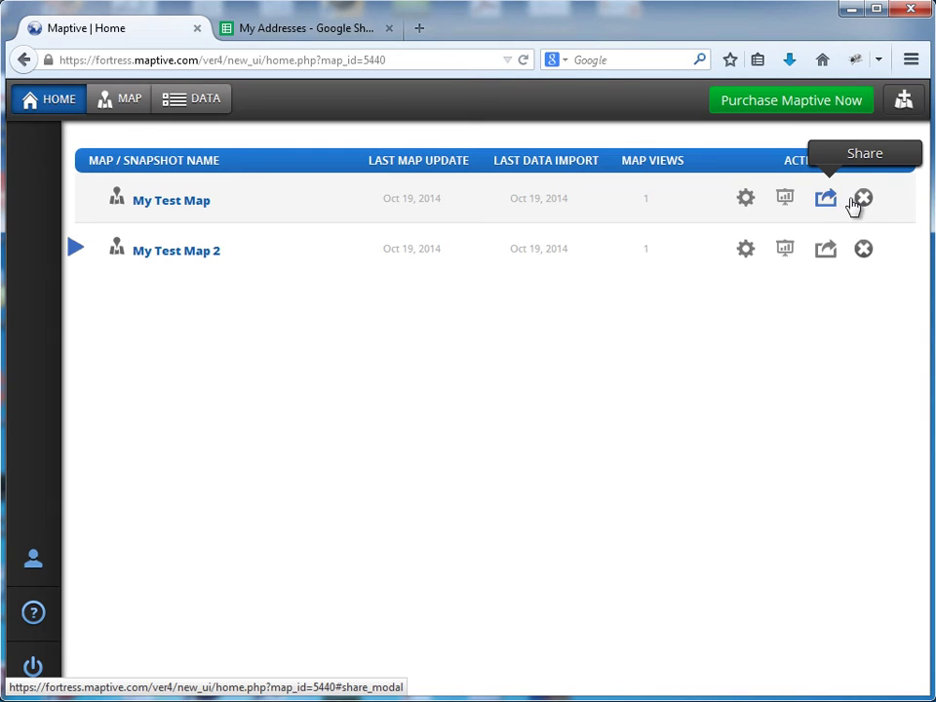
{"action": "left_click", "coordinate": [126, 110]}
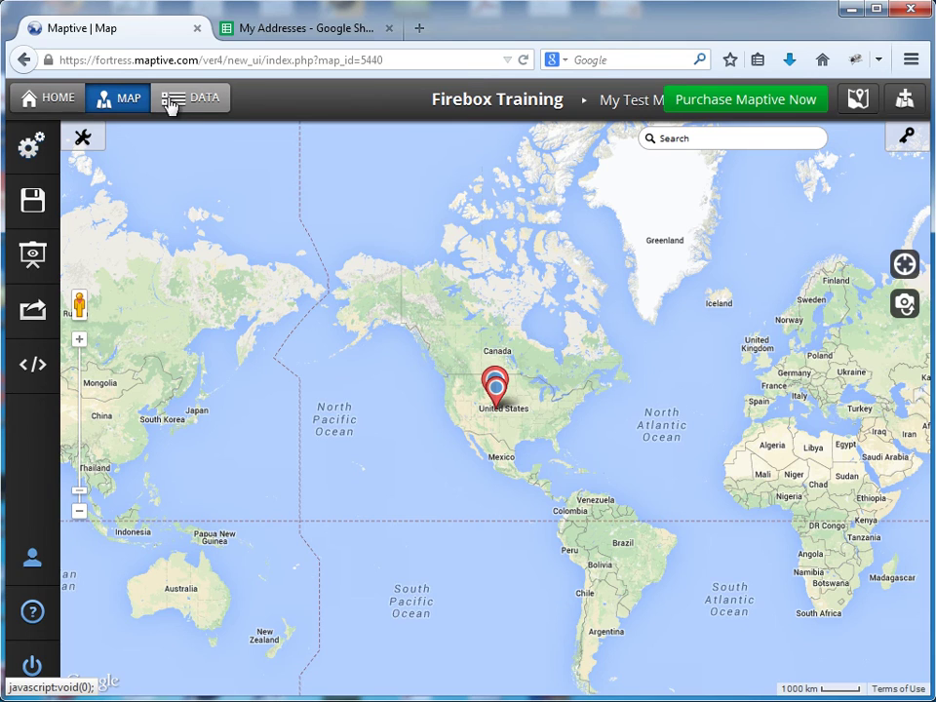
Step: Check the six Colorado student records in the data table, then go back home
{"action": "left_click", "coordinate": [213, 103]}
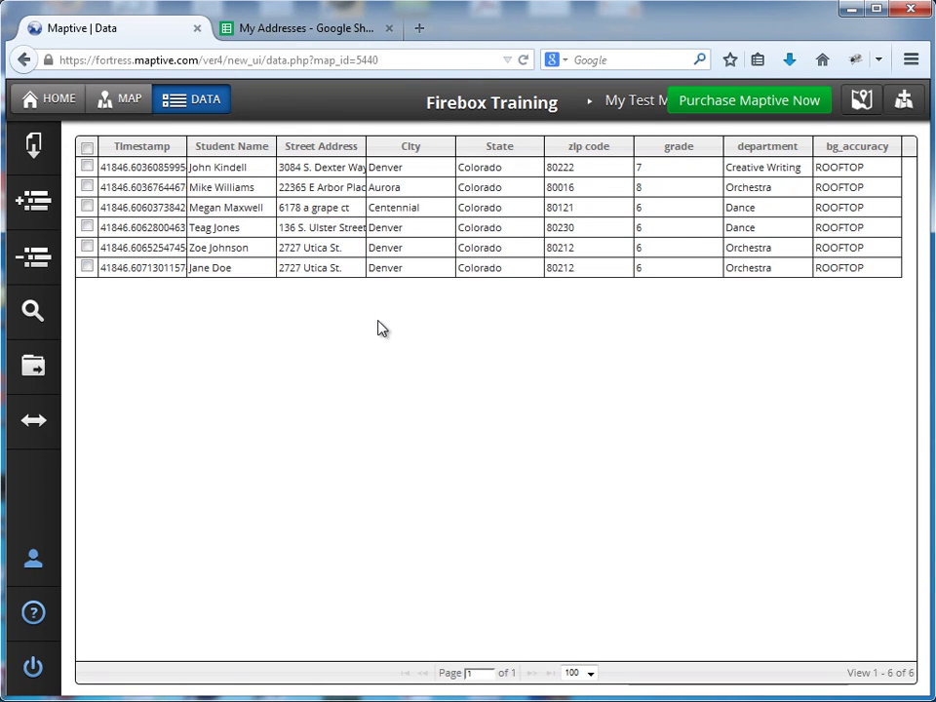
{"action": "left_click", "coordinate": [57, 99]}
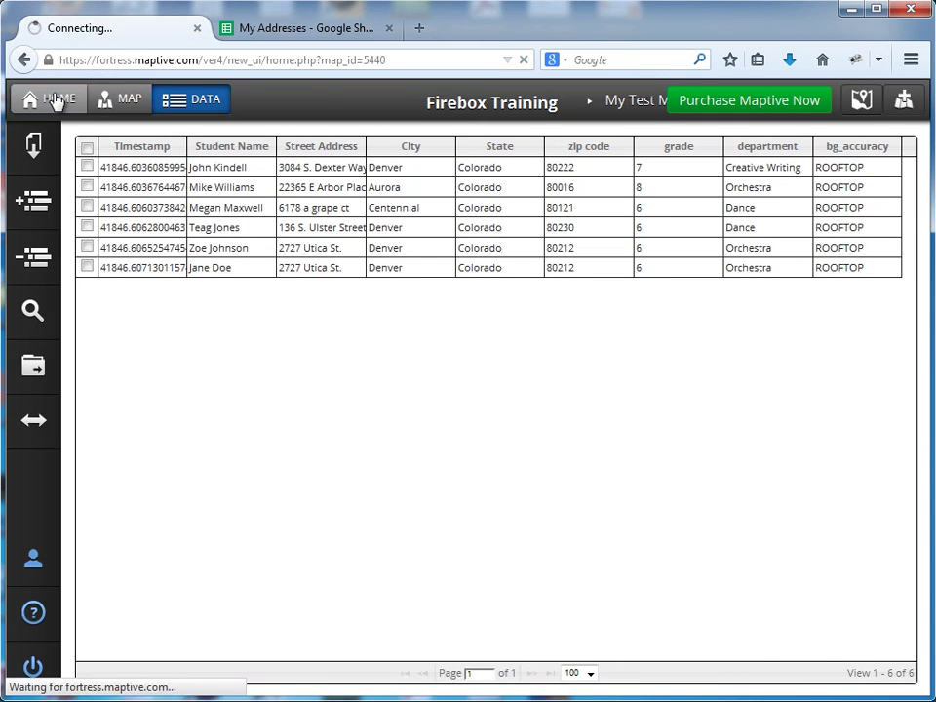